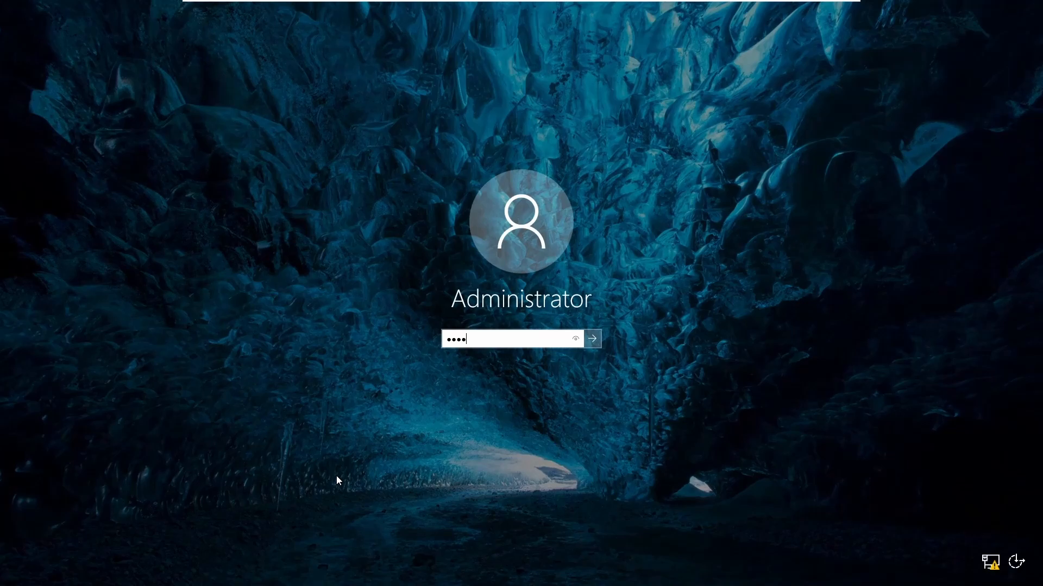
Sign in to the Administrator account with its password
key("Return")
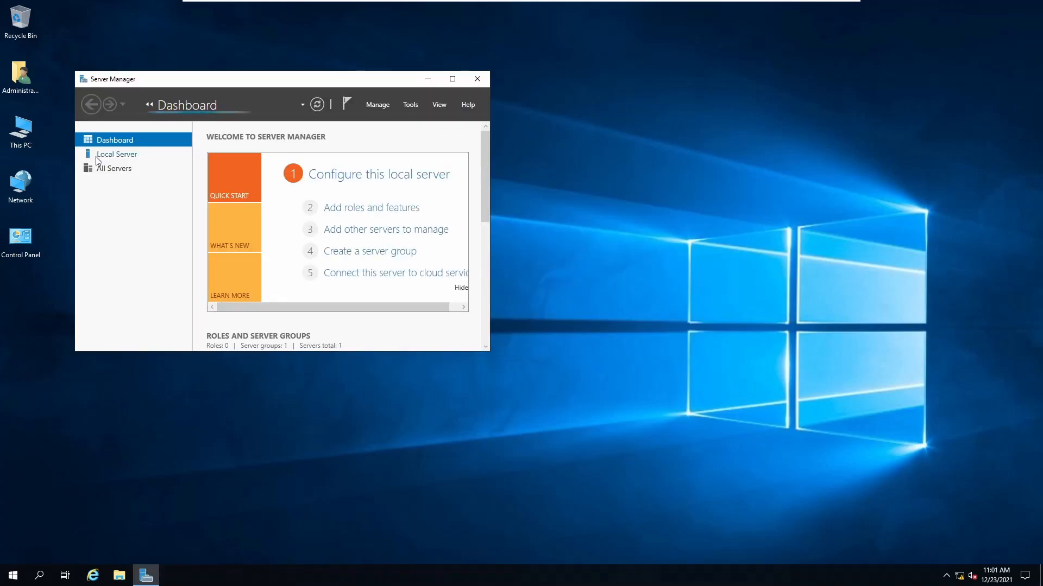
Show the Local Server properties and widen the window until every column is readable
left_click(127, 155)
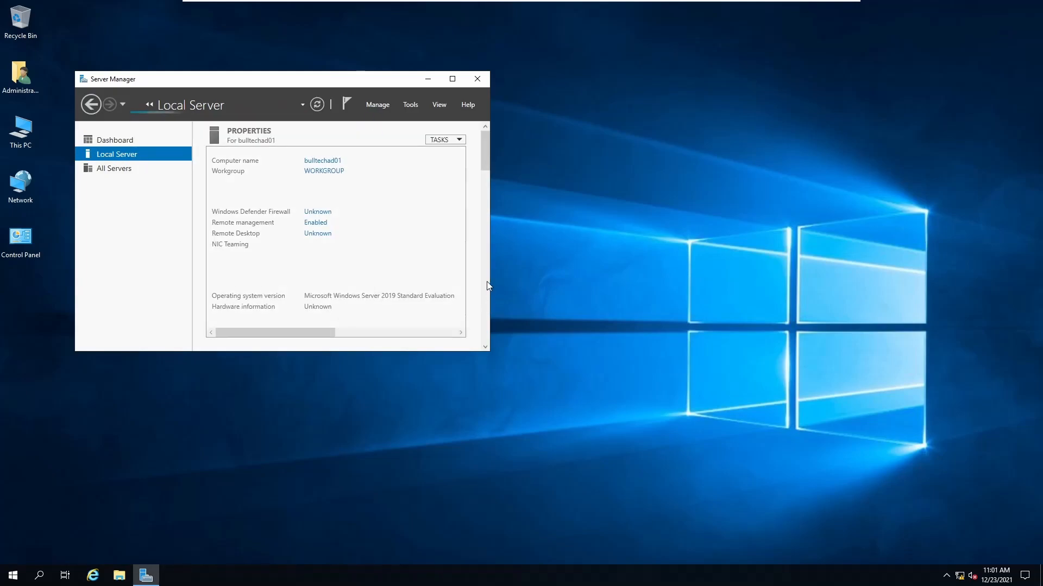
left_click_drag(490, 282, 555, 284)
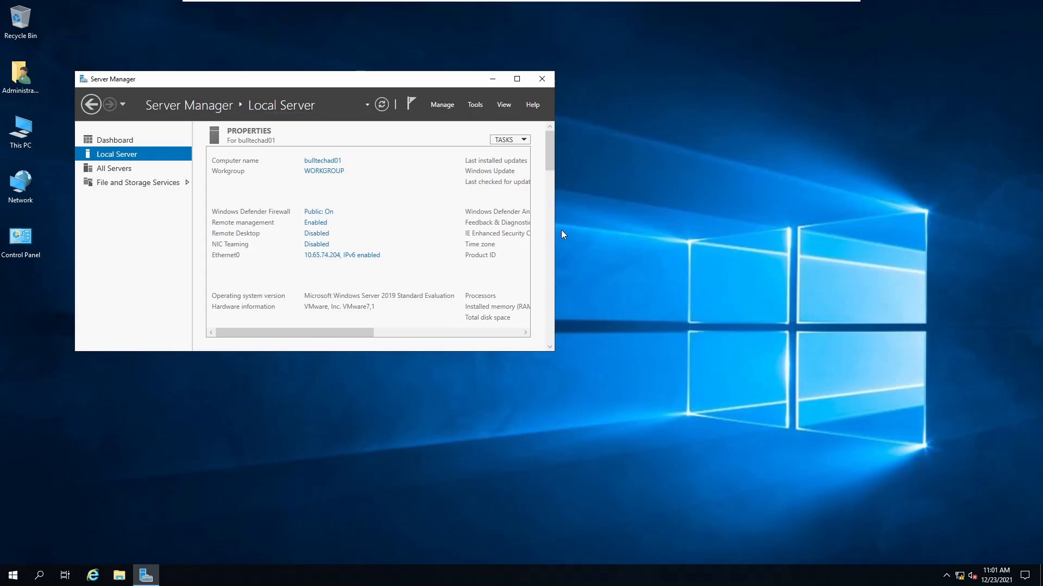
left_click_drag(556, 219, 631, 216)
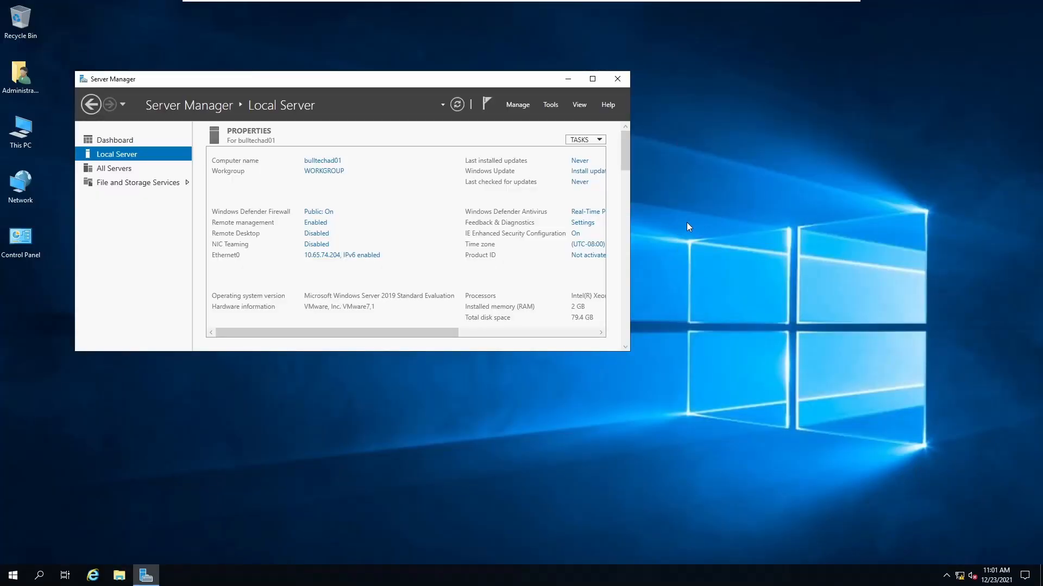
Start Add Roles and Features with role-based installation targeting this server
left_click(521, 108)
left_click(525, 118)
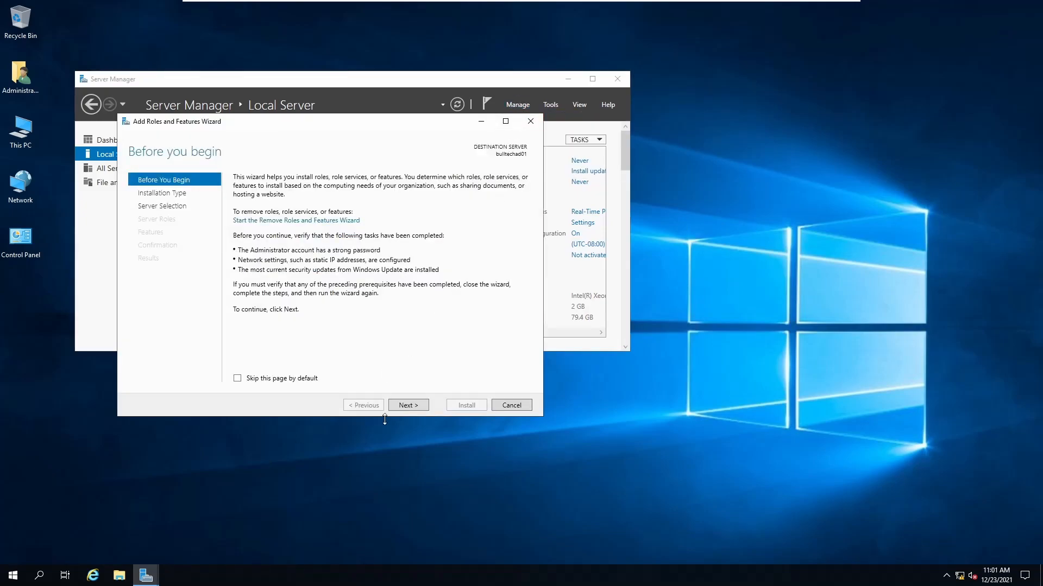
left_click(405, 406)
left_click(401, 408)
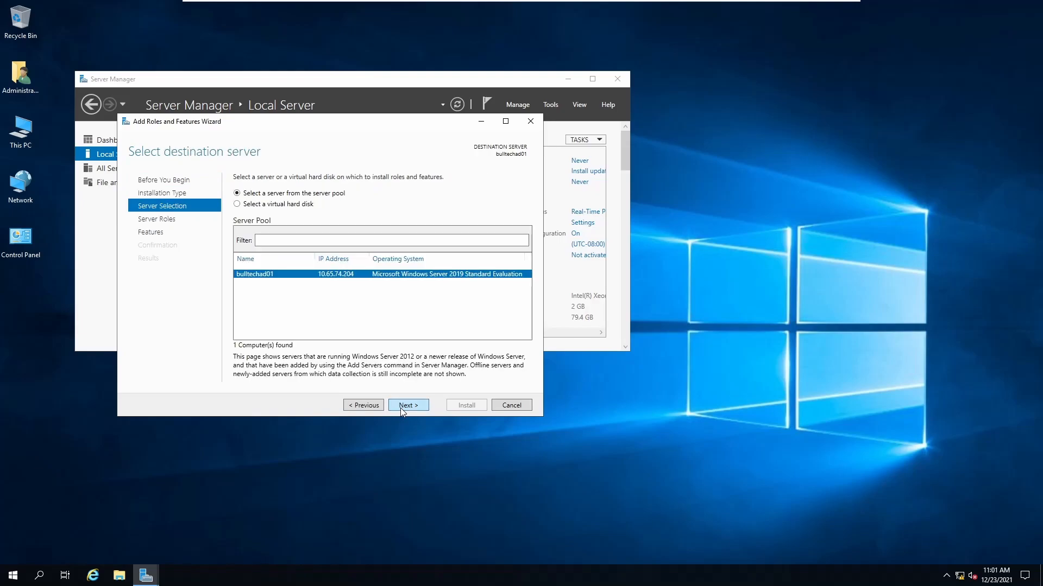
left_click(402, 406)
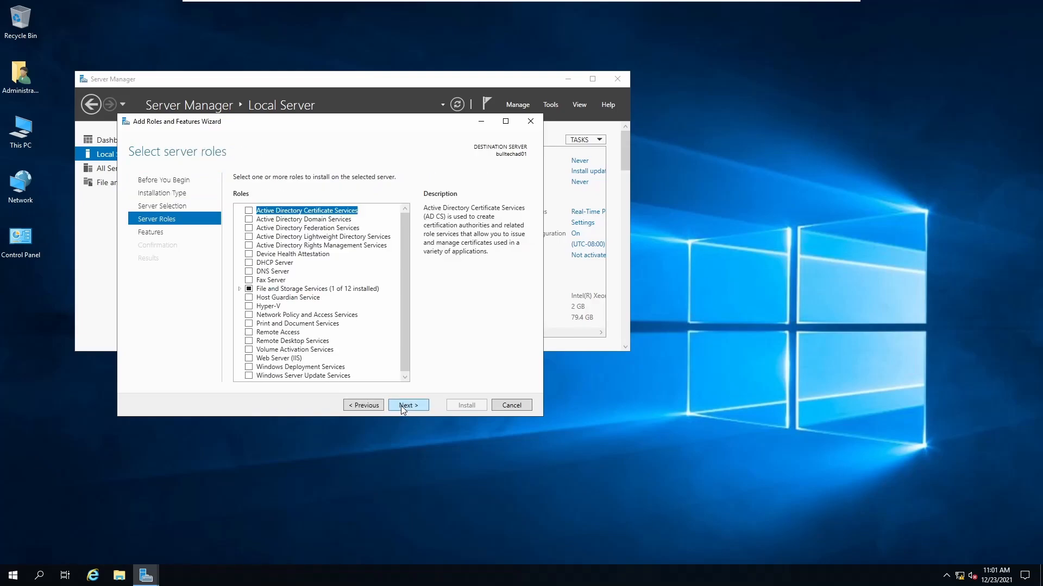
Select Active Directory Domain Services and DNS Server, accepting their required features
left_click(249, 220)
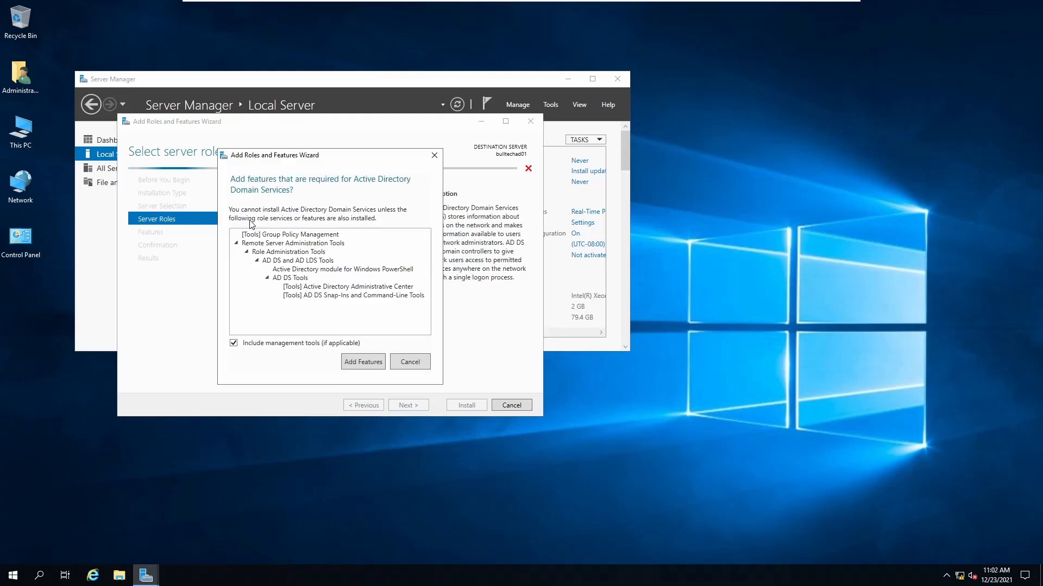
left_click(363, 363)
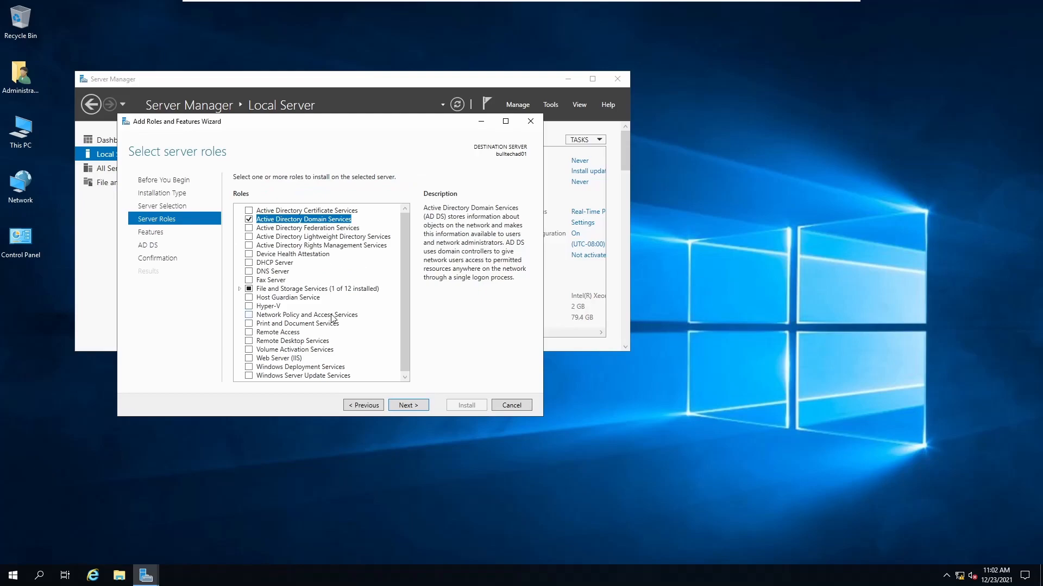
left_click(249, 271)
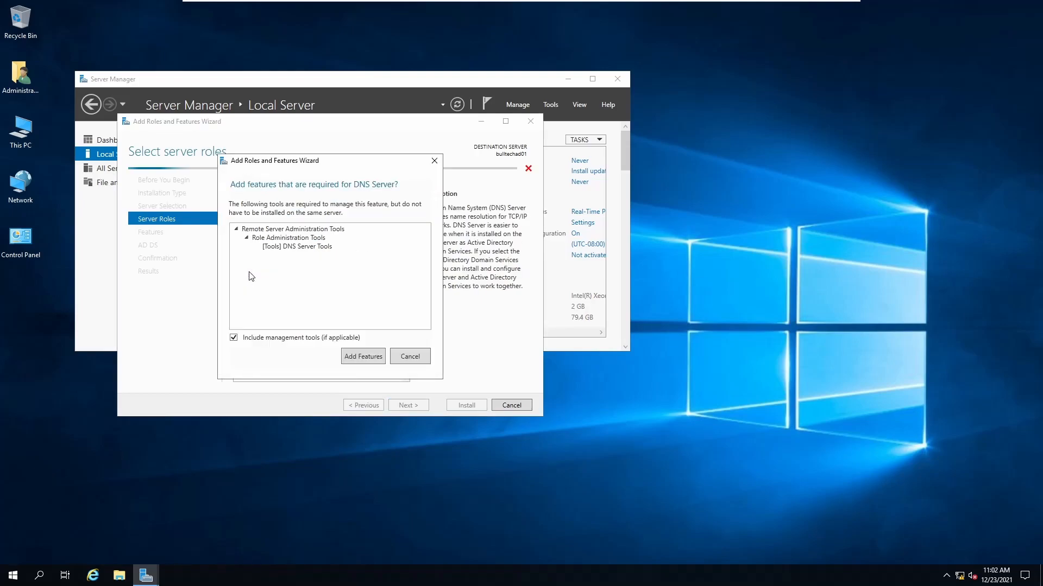
left_click(359, 360)
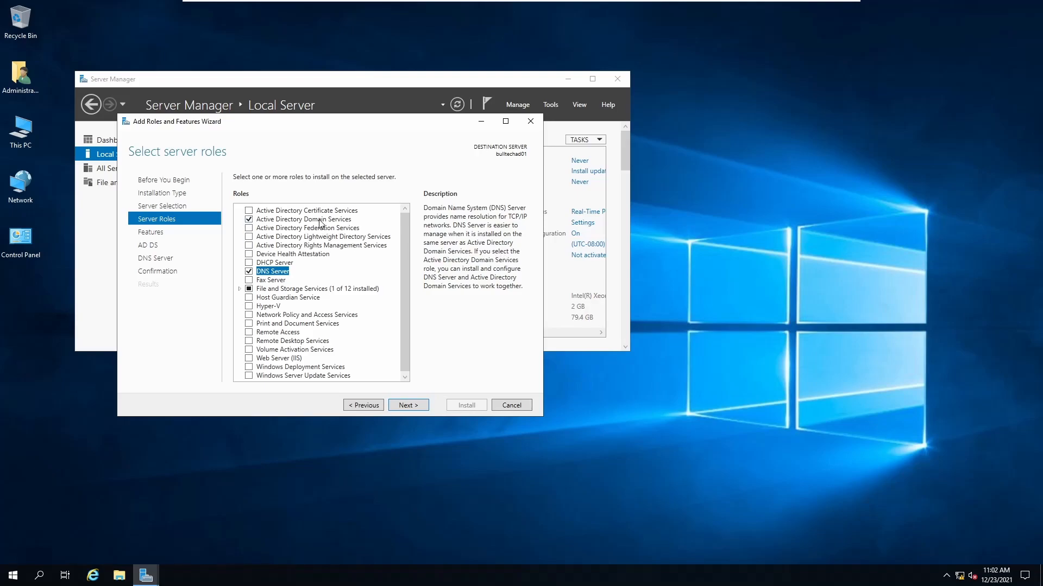
Keep the default features, pass the AD DS and DNS pages, and install both roles
left_click(419, 405)
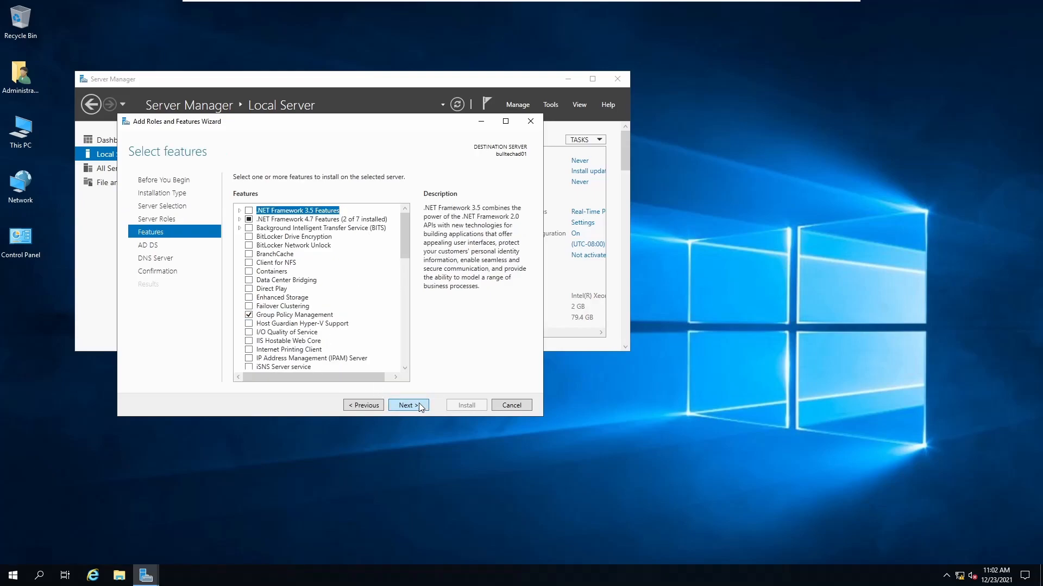
left_click(425, 409)
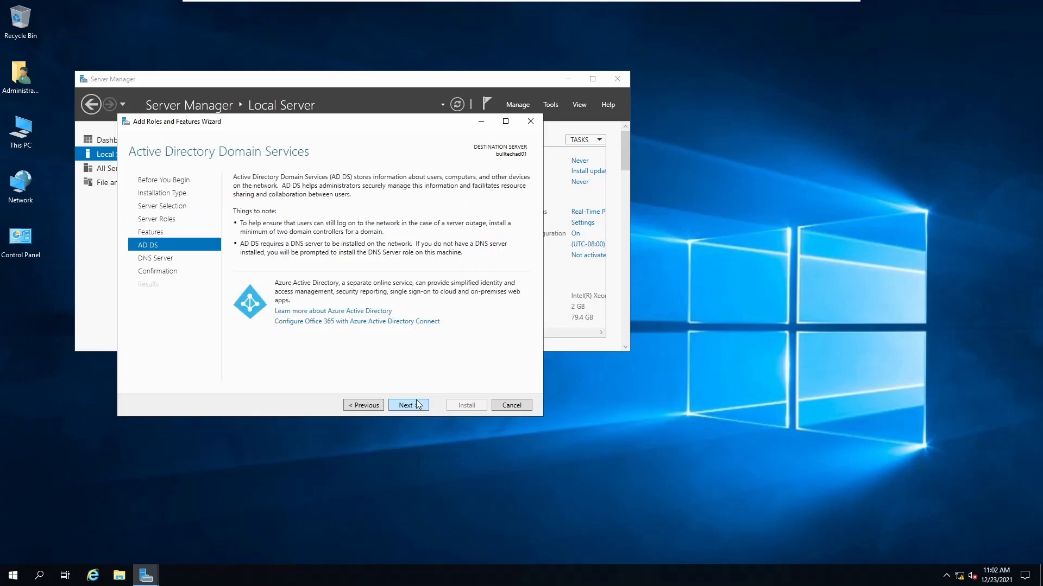
left_click(418, 404)
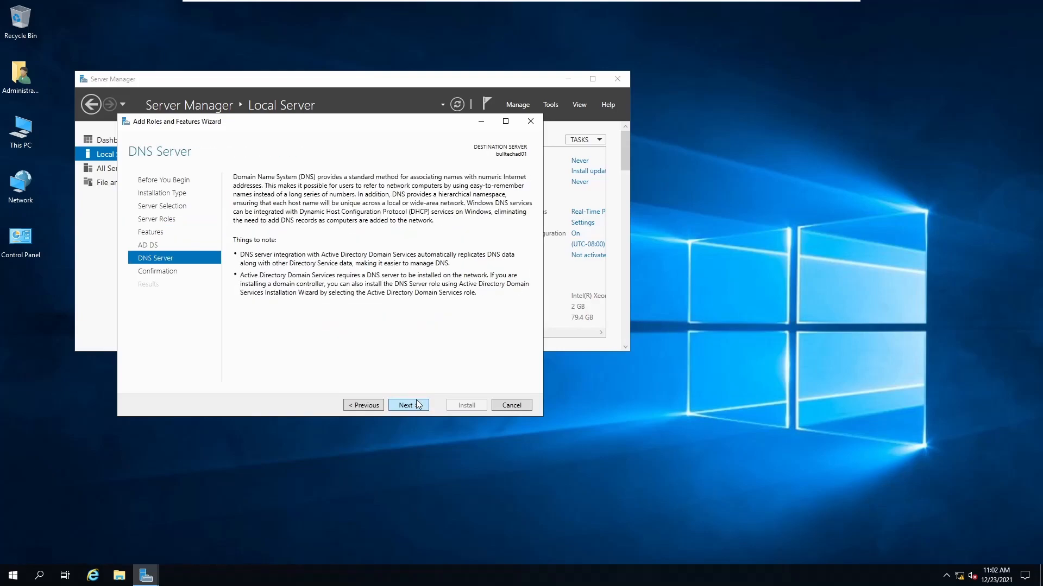
left_click(418, 405)
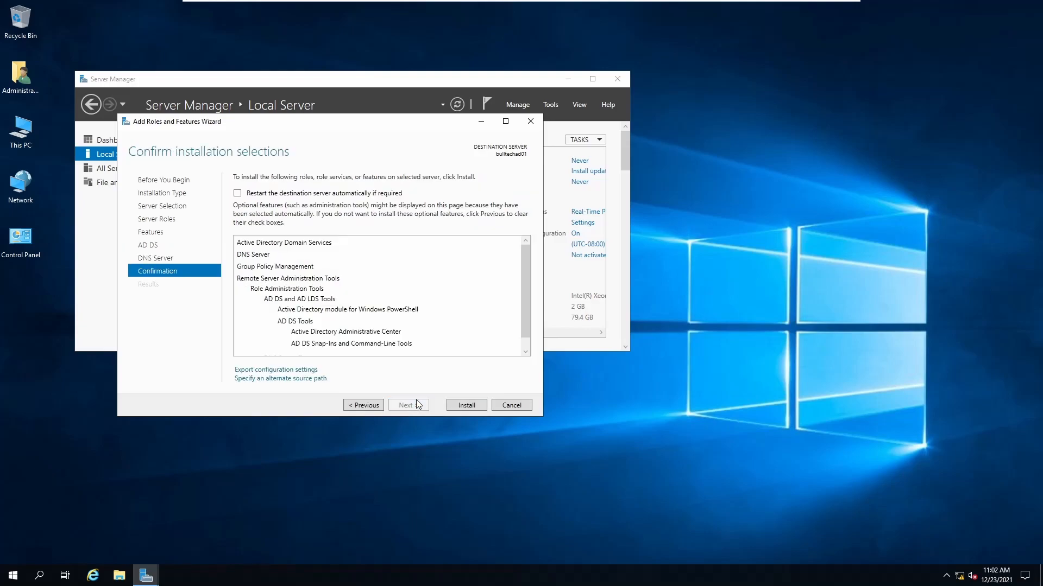
left_click(467, 406)
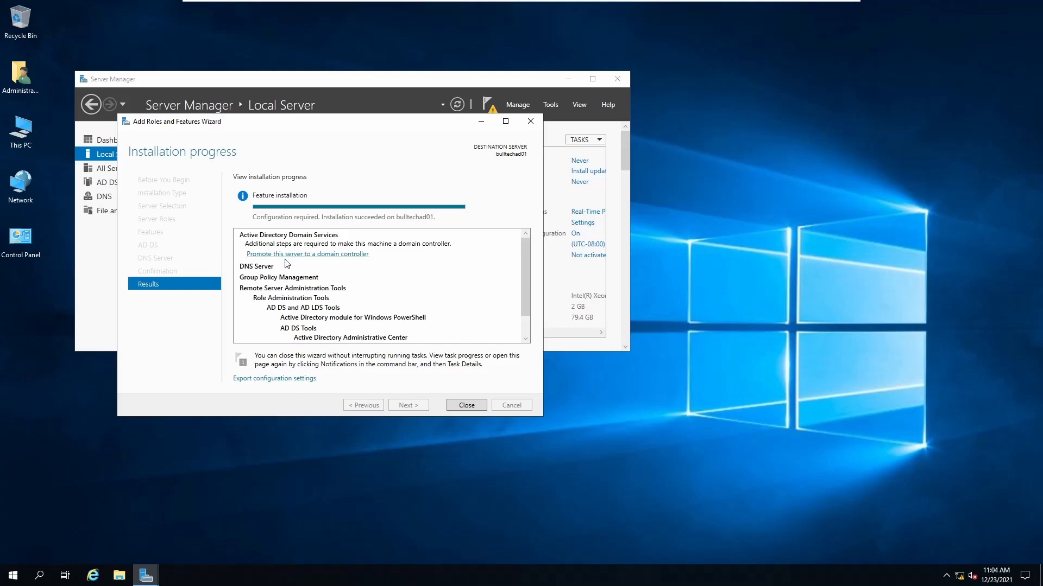
Promote the server by adding a new forest with root domain bulltech.com
left_click(351, 255)
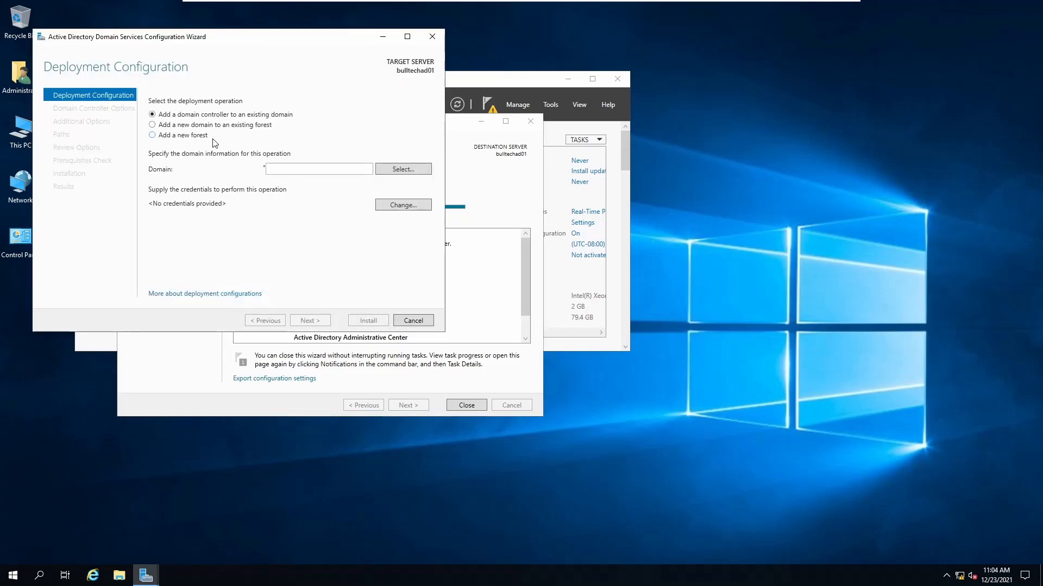
left_click(196, 136)
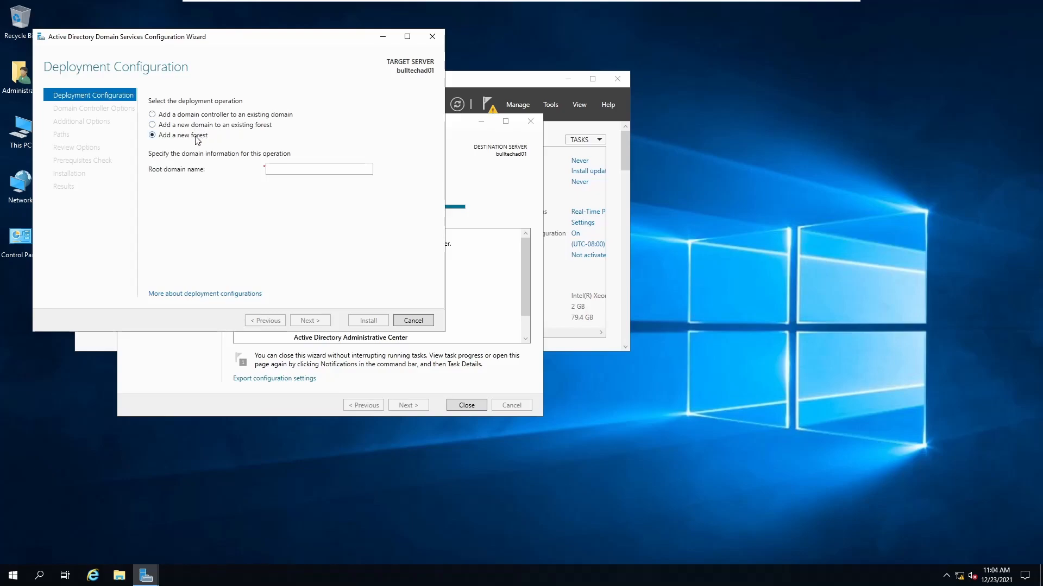
left_click(328, 170)
type("bullte")
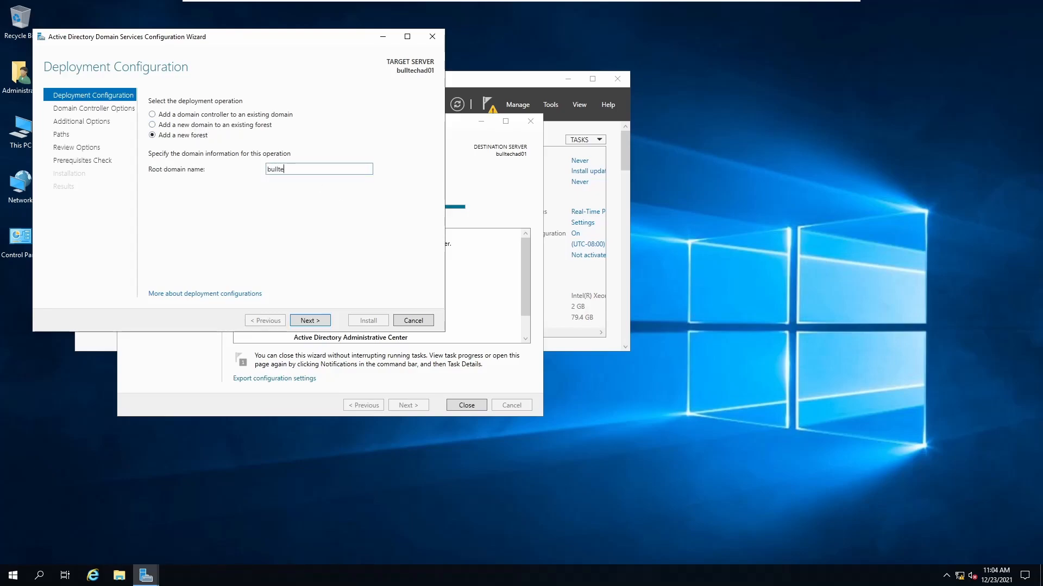
type("ch.com")
left_click(321, 323)
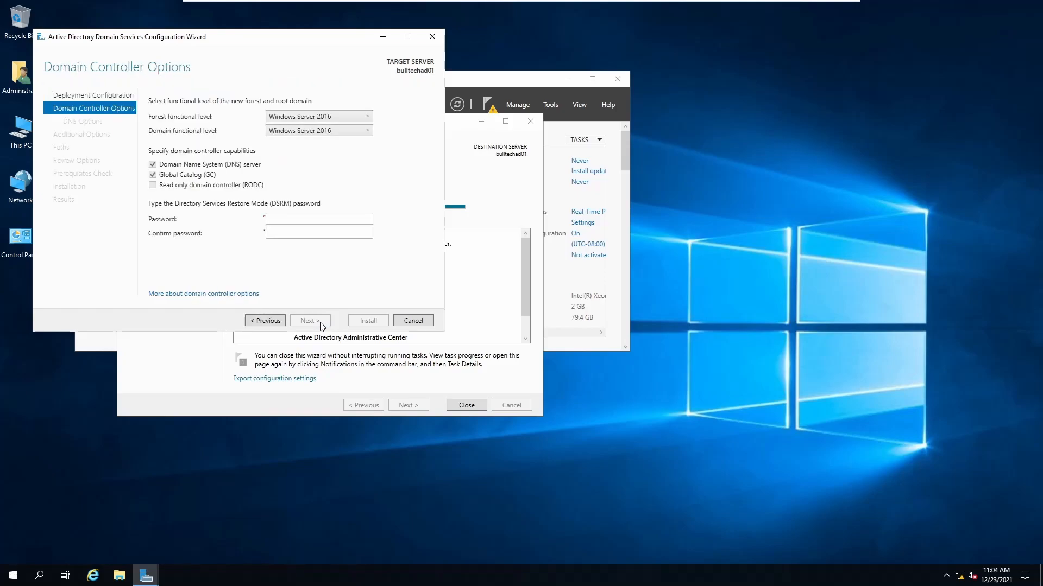
Enter and confirm the Directory Services Restore Mode password
left_click(322, 219)
type("••••••••")
key("Tab")
type("••••")
key("BackSpace")
key("BackSpace")
key("BackSpace")
key("BackSpace")
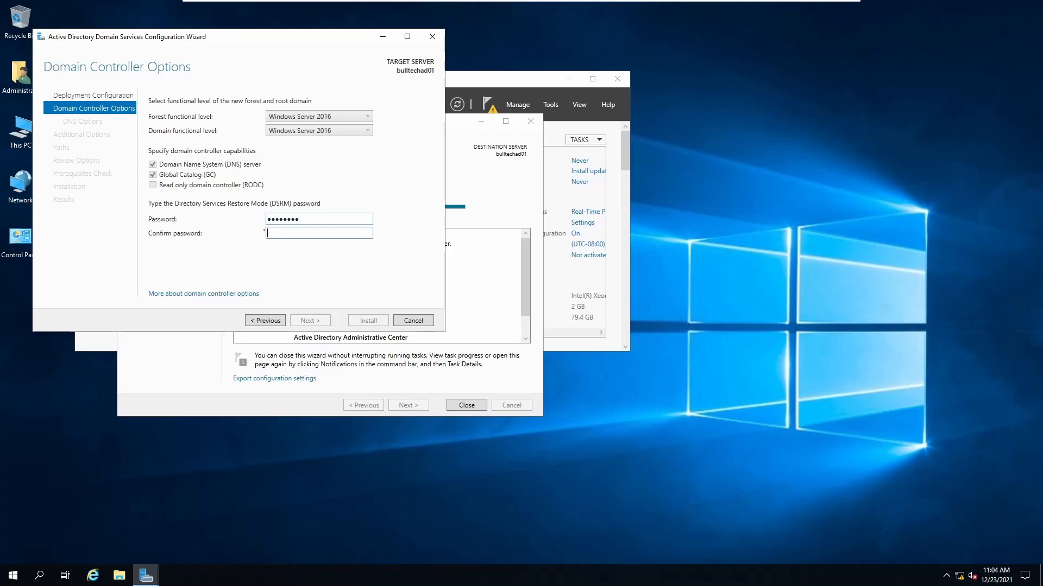
type("••••••••")
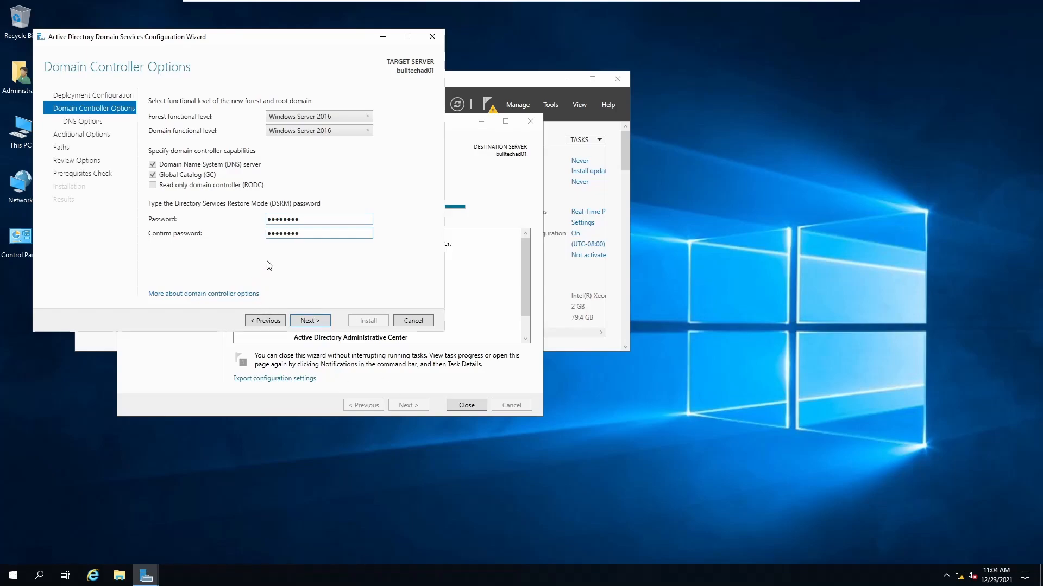
Accept the DC options, skip DNS delegation, keep NetBIOS name BULLTECH and default paths
left_click(323, 321)
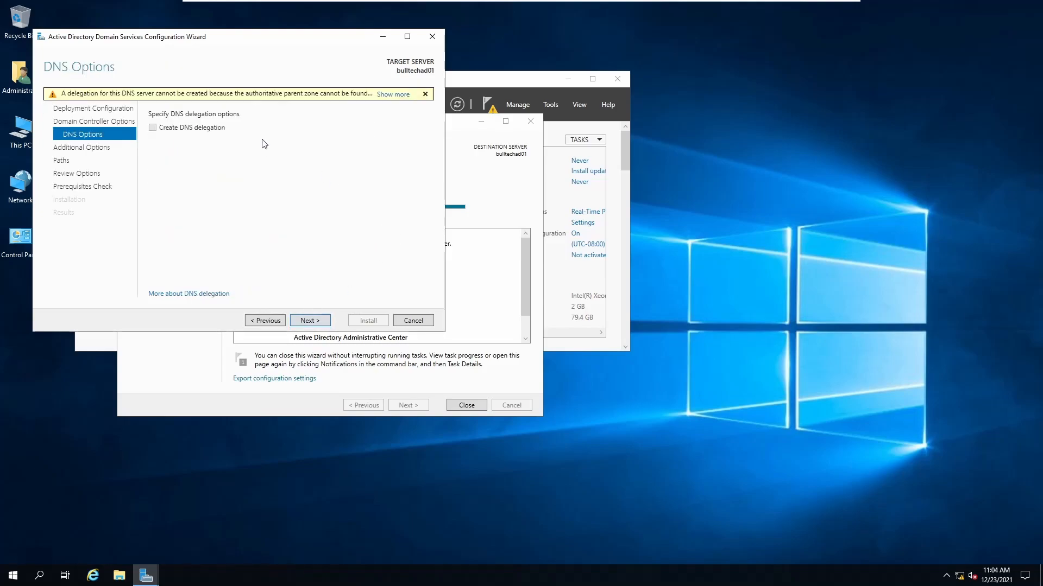
left_click(323, 323)
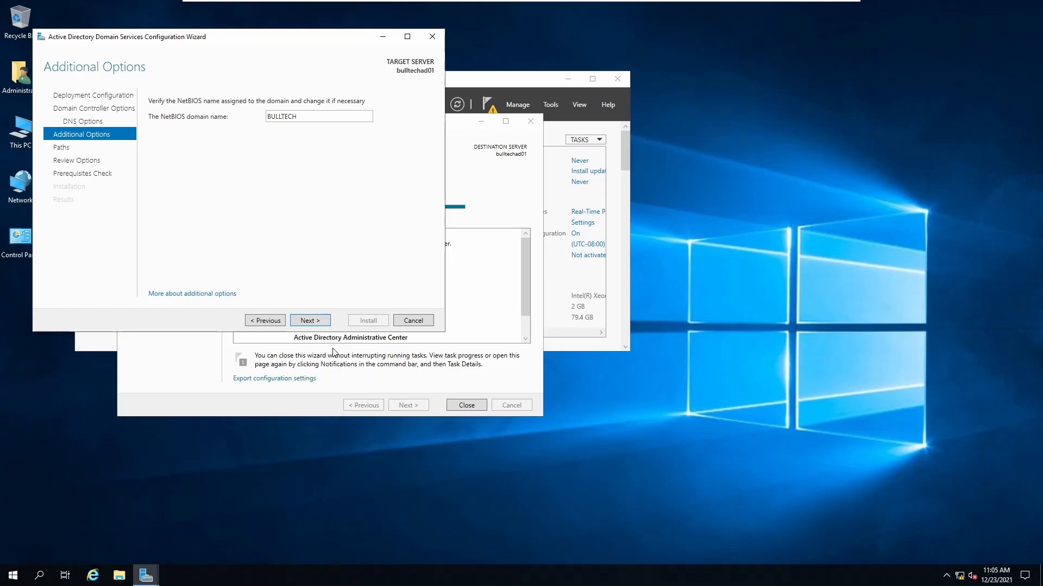
left_click(318, 319)
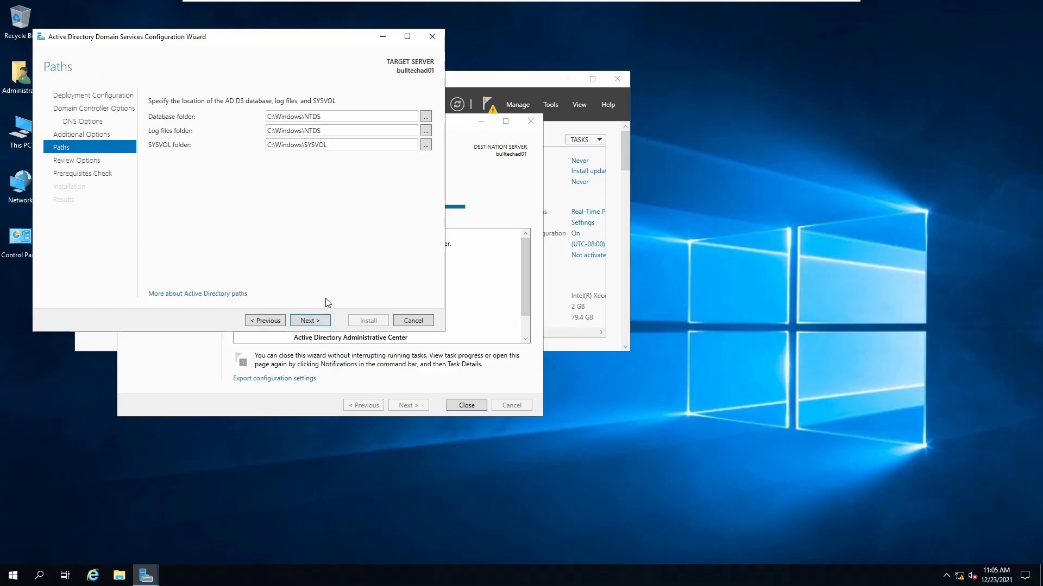
left_click(319, 322)
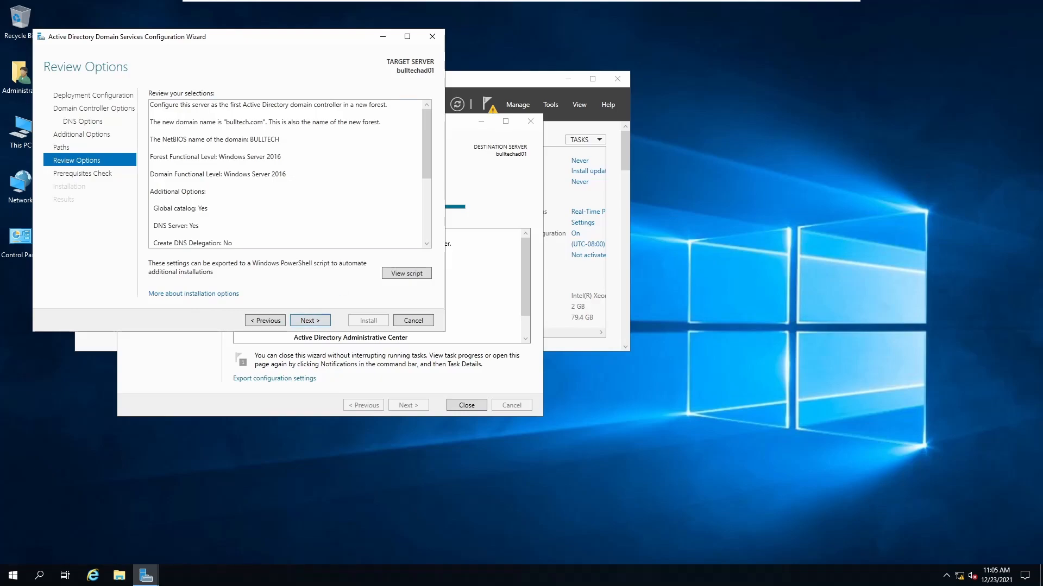
Read through the Review Options summary, including the administrator password note
left_click(270, 126)
left_click(270, 126)
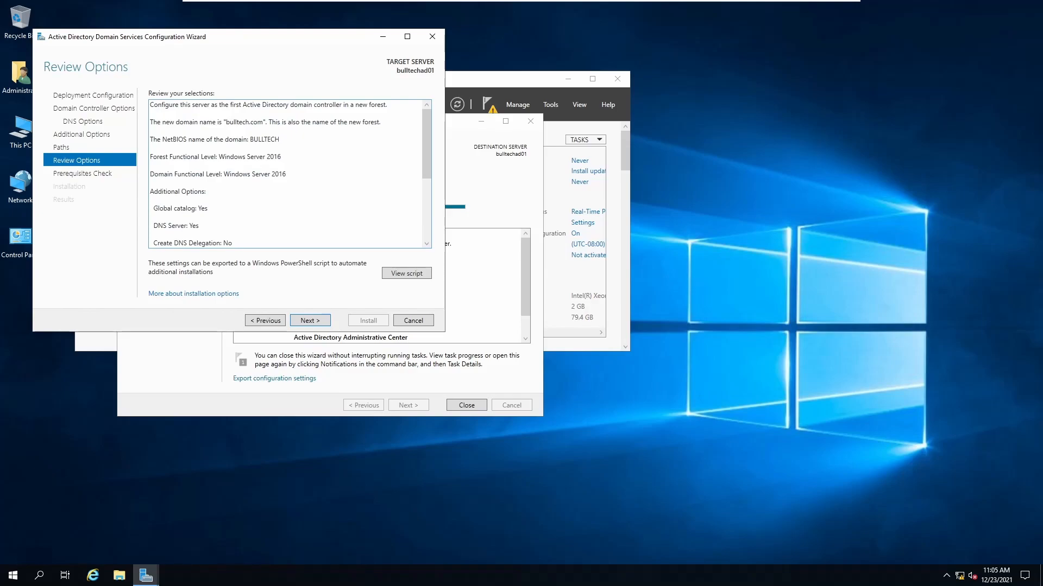
left_click_drag(151, 217, 199, 227)
scroll(199, 227, "down", 3)
scroll(285, 174, "down", 1)
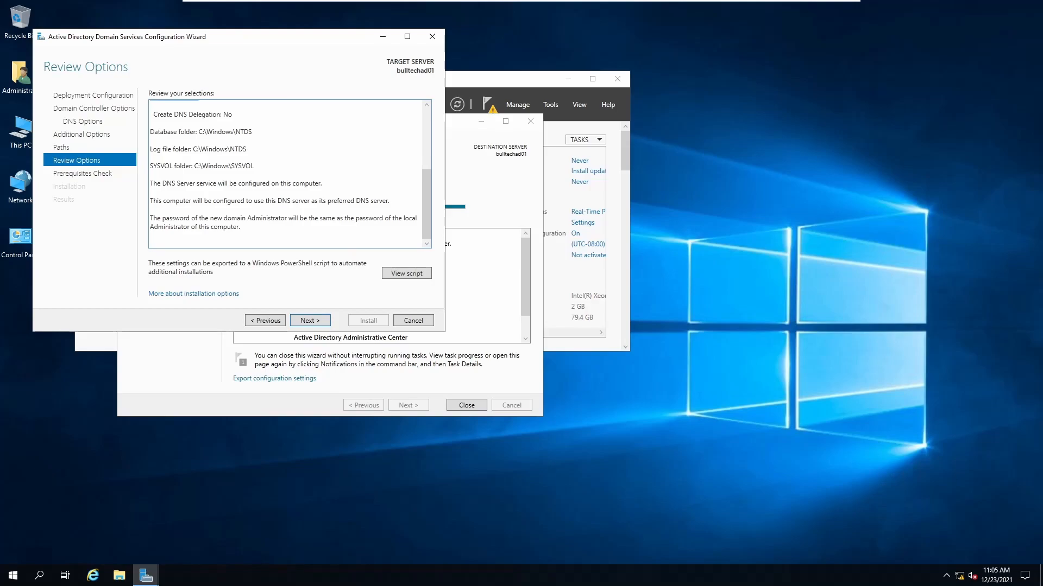
left_click_drag(227, 218, 240, 227)
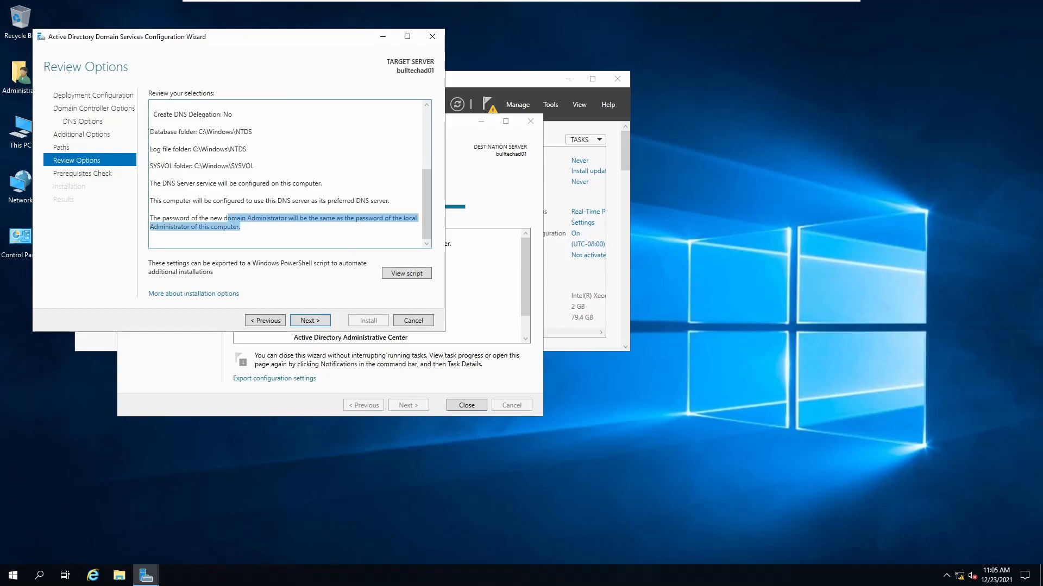
left_click(260, 228)
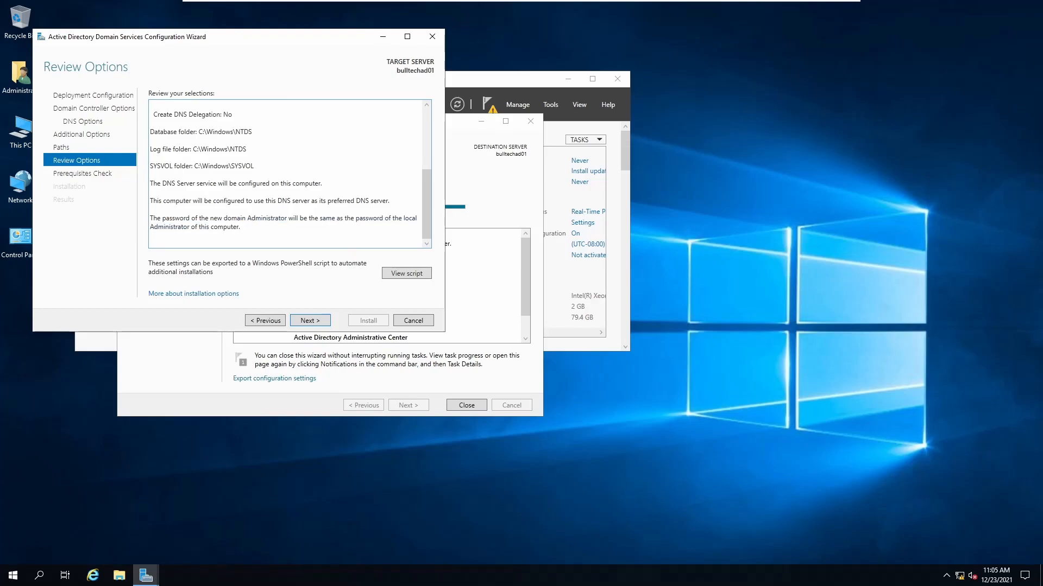
Run the prerequisite checks, review the warnings, and install the domain controller
left_click(308, 322)
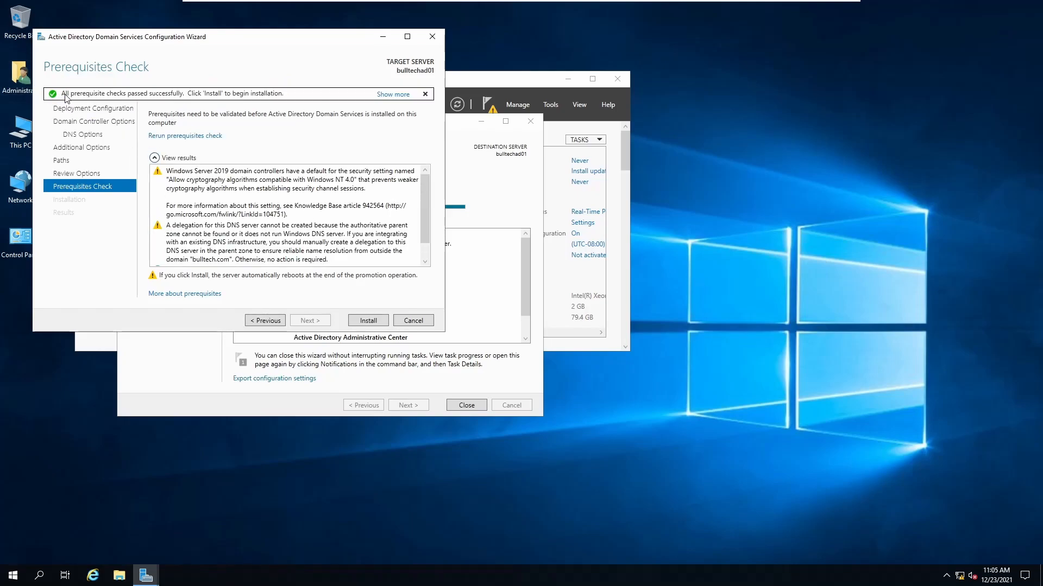
left_click(296, 220)
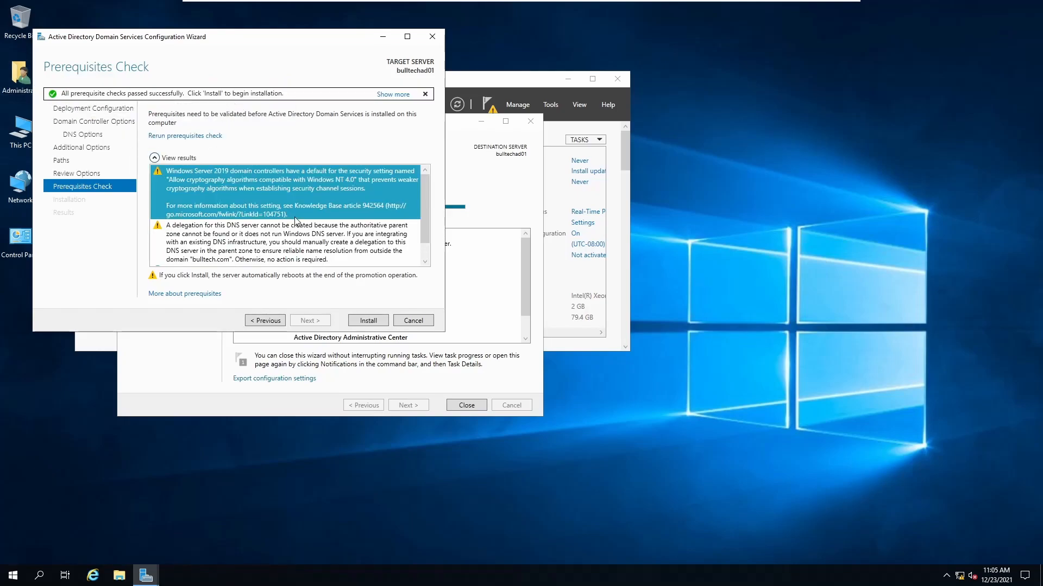
scroll(301, 226, "down", 1)
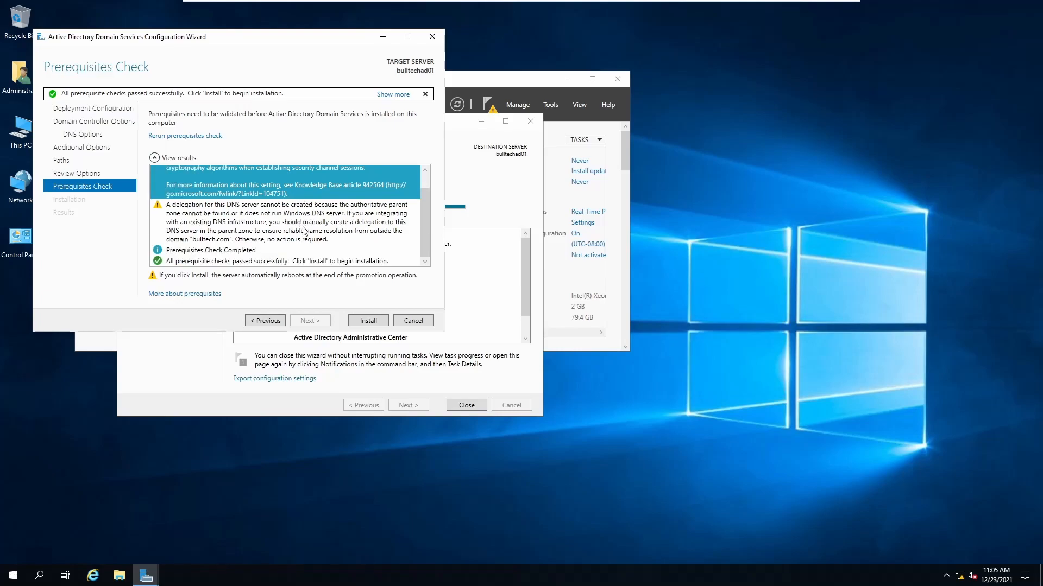
left_click(369, 321)
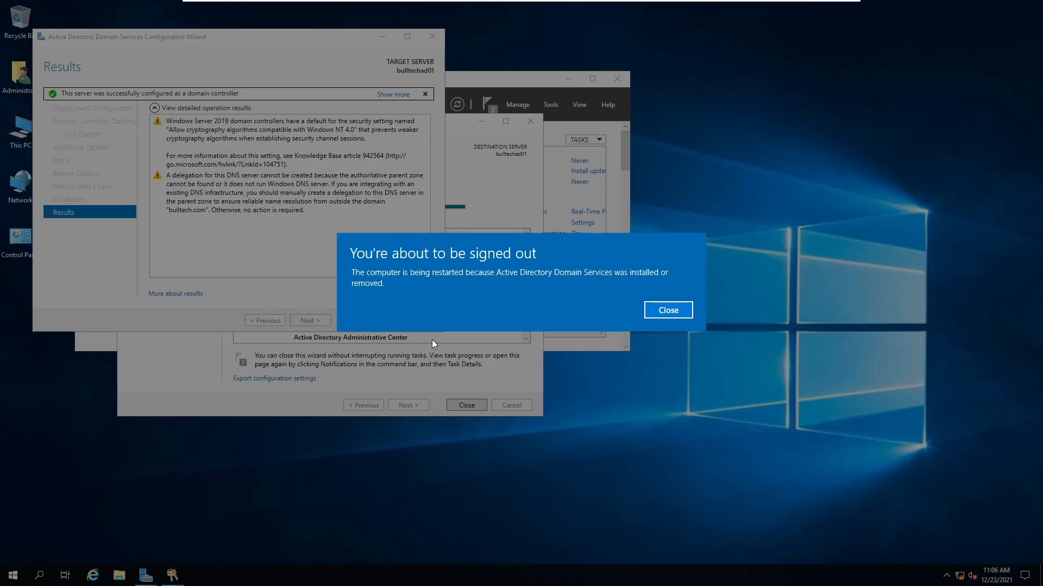
Close the sign-out notice and let the server restart
left_click(667, 311)
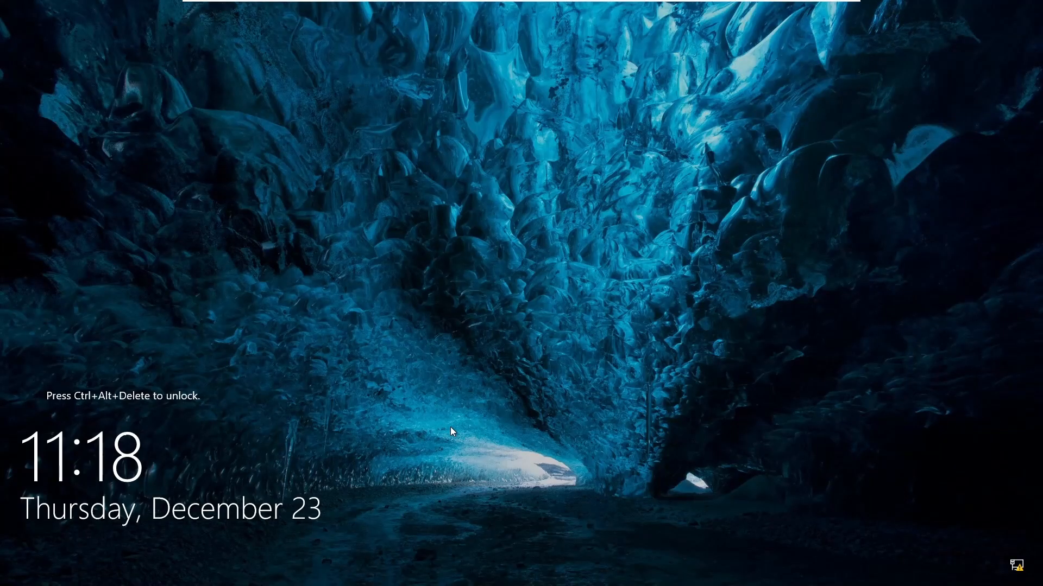
Sign back in as Administrator and view Local Server properties showing domain bulltech.com
key("ctrl+alt+Delete")
type("*******")
key("Return")
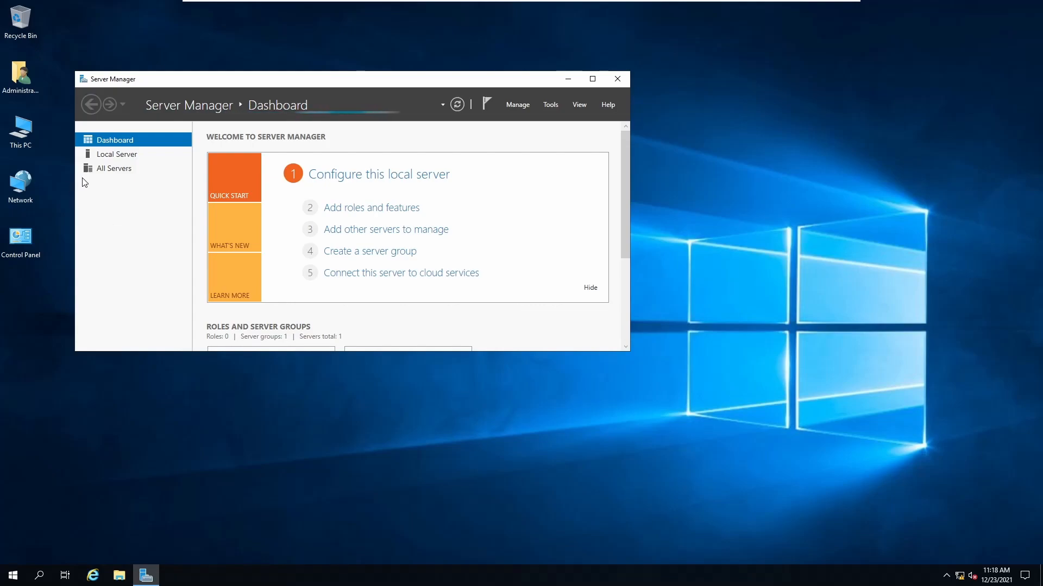
left_click(106, 157)
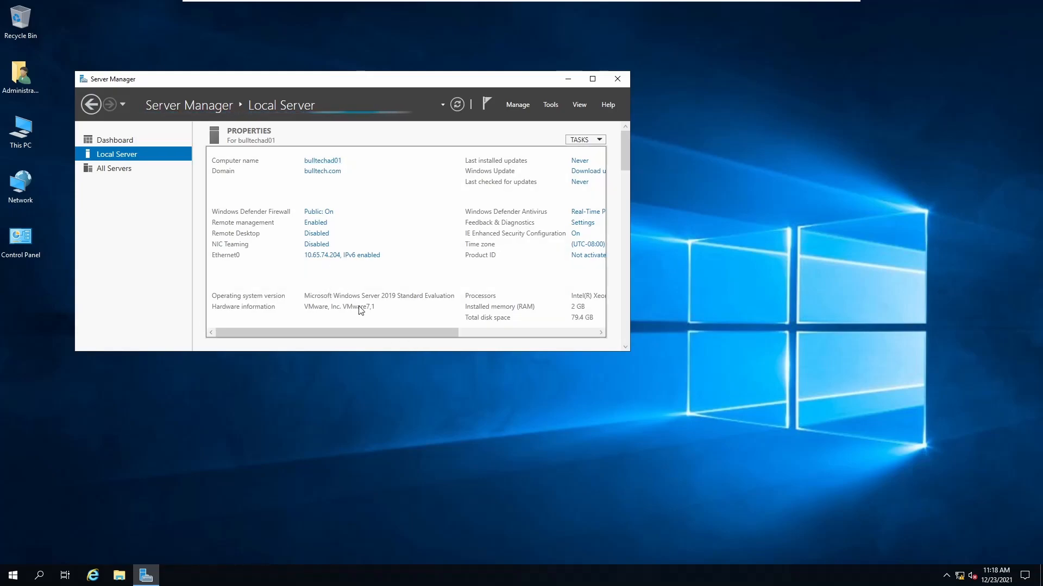
left_click_drag(383, 356, 382, 403)
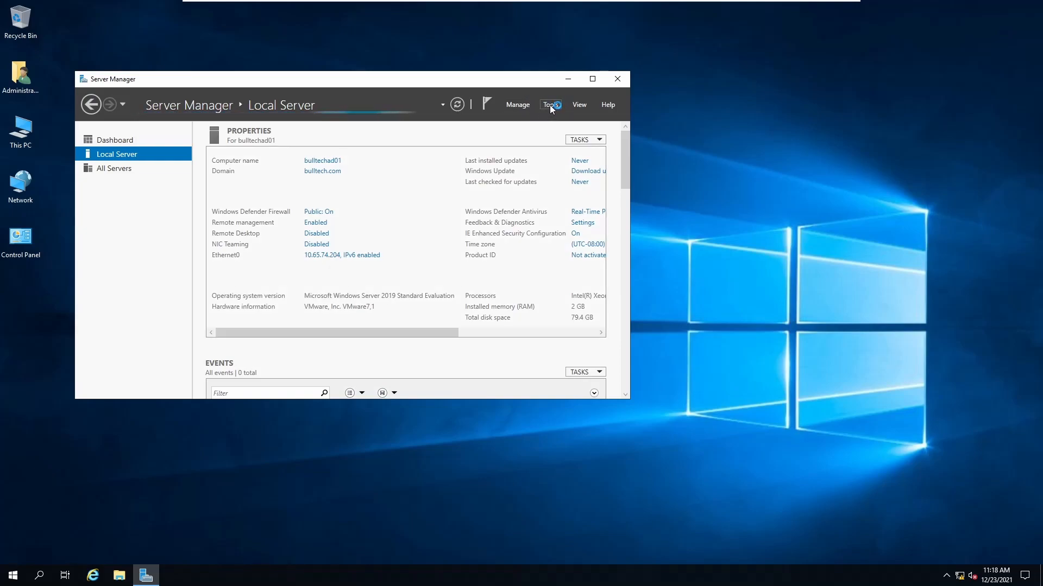
Launch DNS Manager, expand BULLTECHAD01, and bring up the Reverse Lookup Zones context menu
left_click(550, 106)
left_click(585, 239)
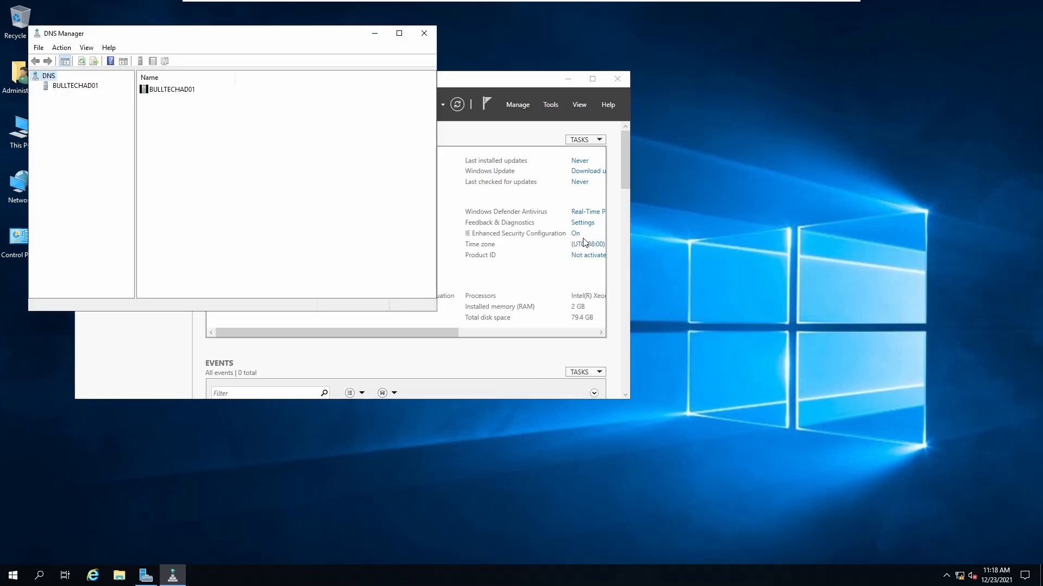
left_click(70, 88)
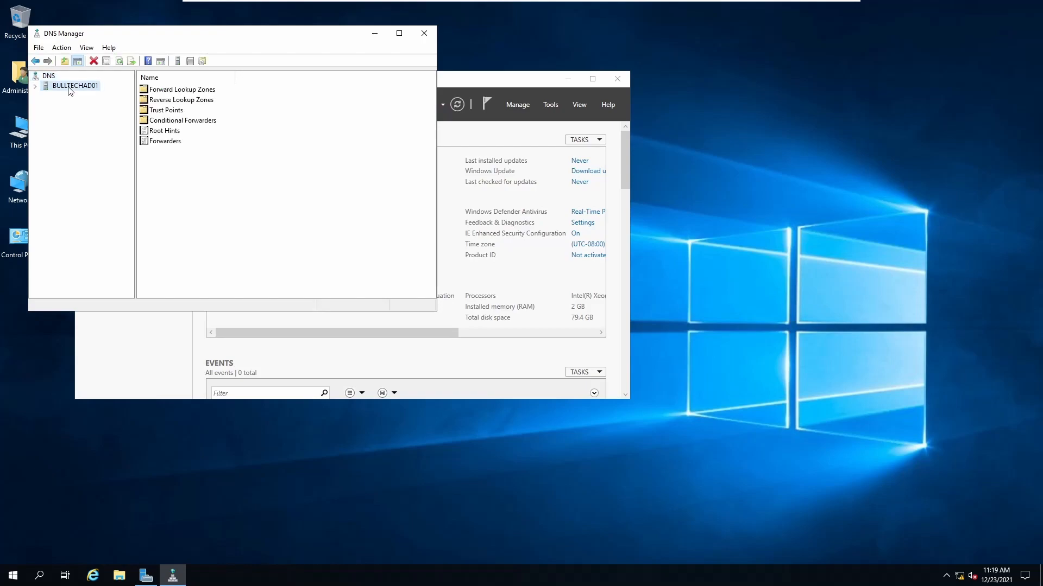
left_click(36, 86)
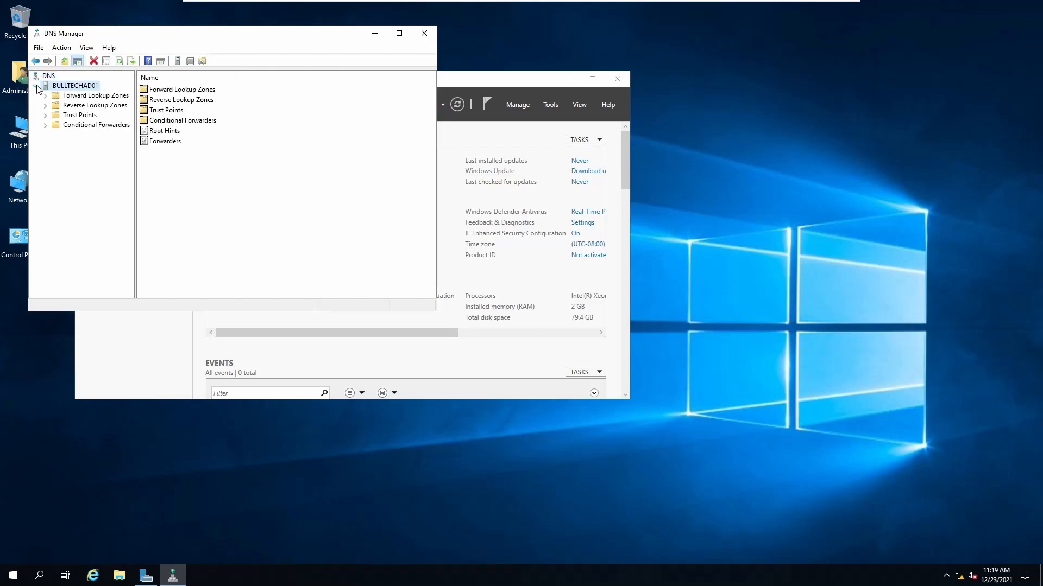
left_click(61, 106)
right_click(60, 107)
left_click(60, 106)
right_click(80, 109)
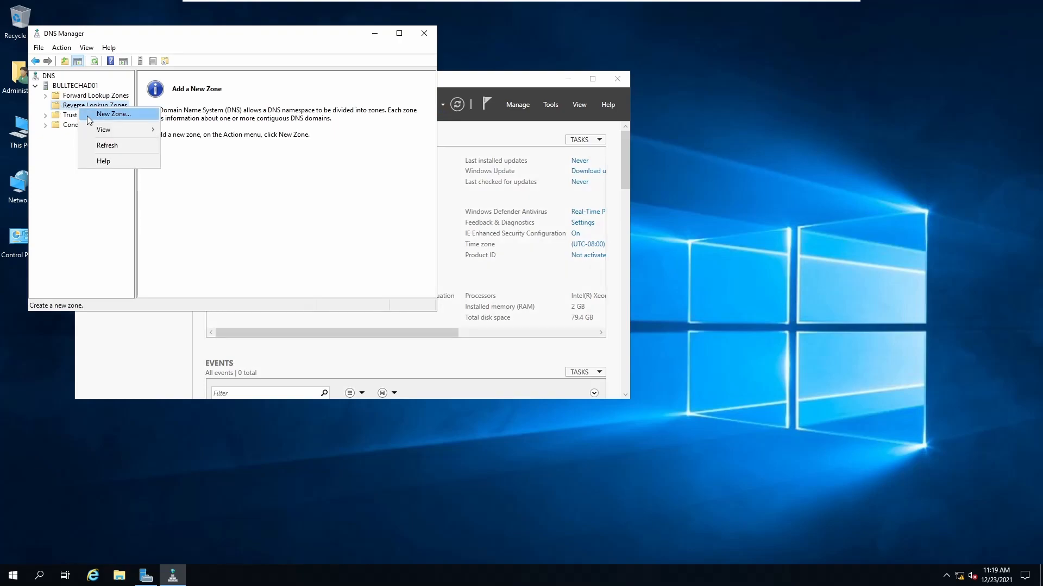
Start a new Active Directory-integrated primary zone replicated to all domain DNS servers, as an IPv4 reverse lookup zone
left_click(89, 119)
left_click(233, 236)
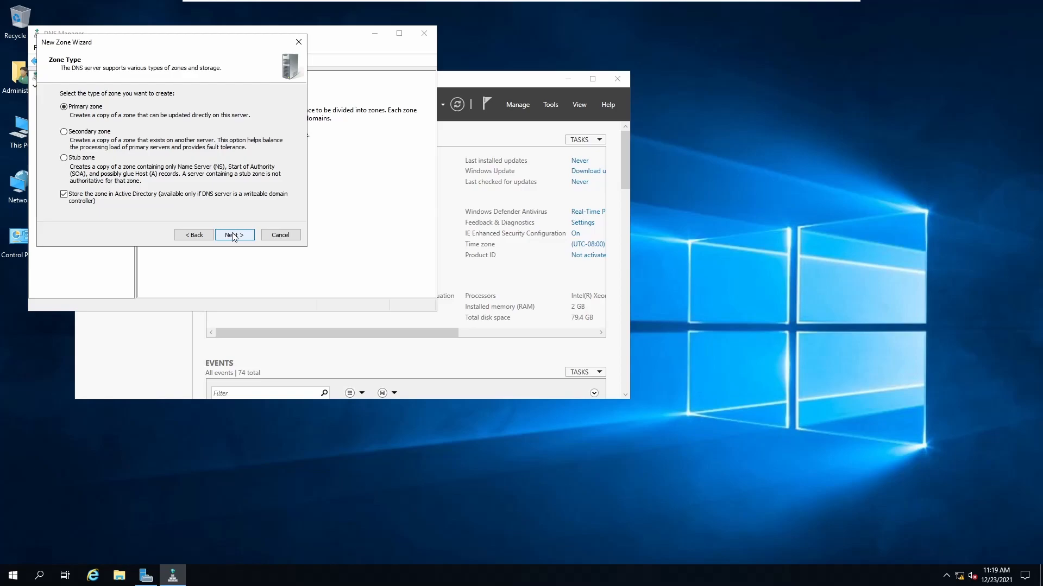
left_click(233, 236)
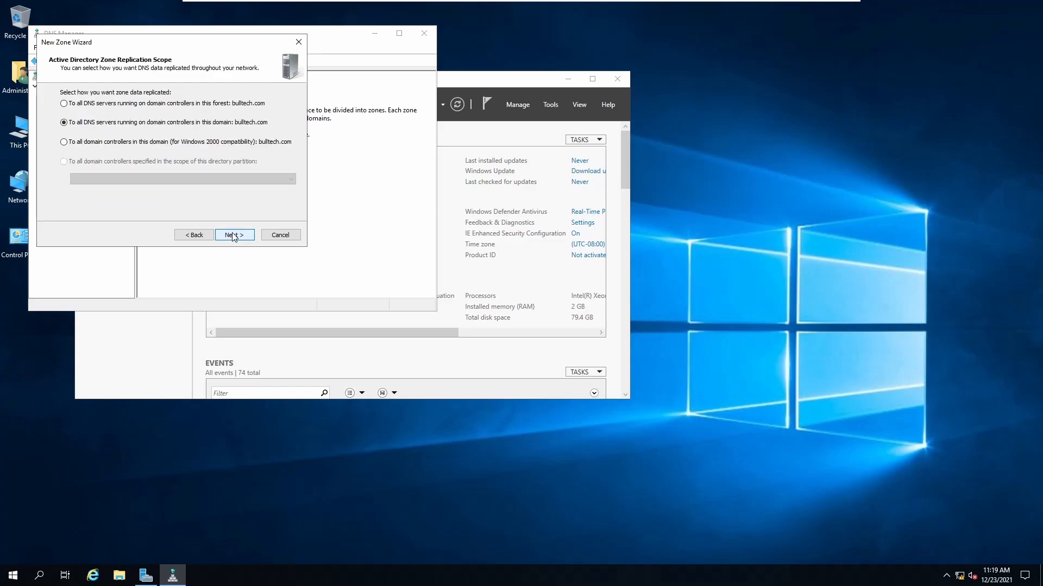
left_click(234, 236)
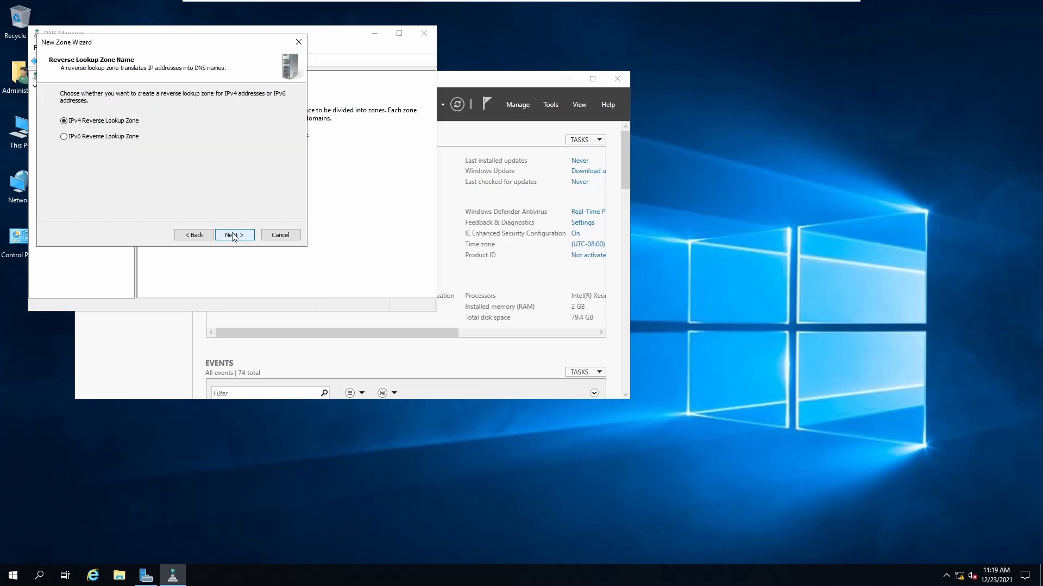
left_click(233, 235)
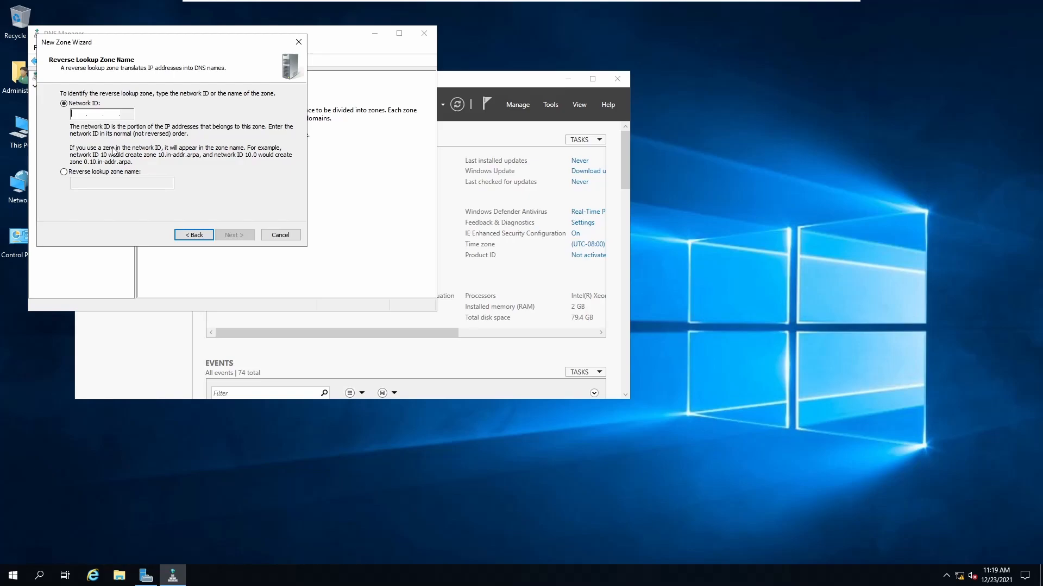
Set network ID 10.65.74, allow nonsecure and secure dynamic updates, and finish the zone
type("10 . . .")
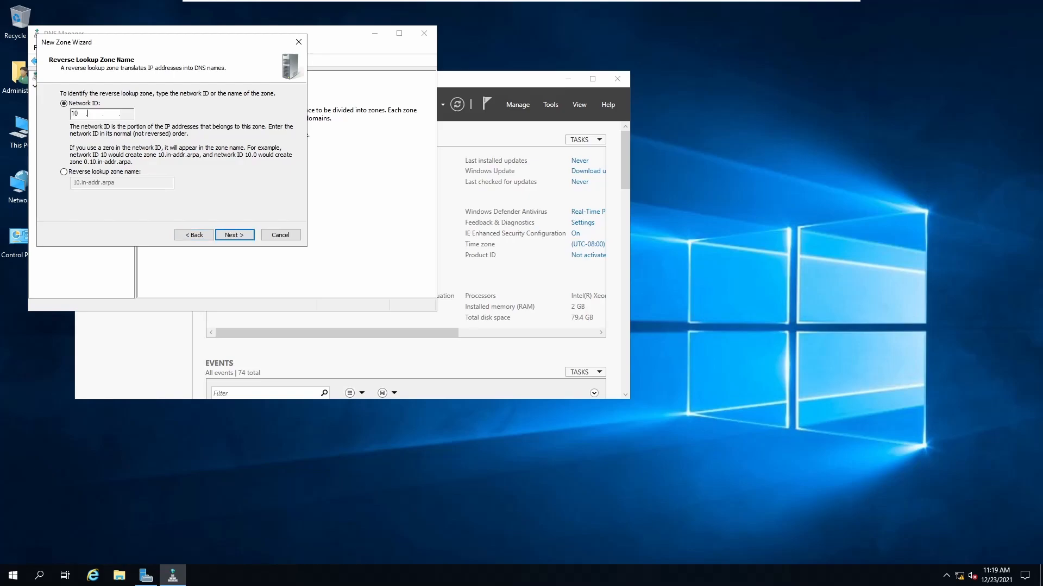
type("65")
key("BackSpace")
key("BackSpace")
type("4")
key("BackSpace")
type("65.74")
left_click(239, 235)
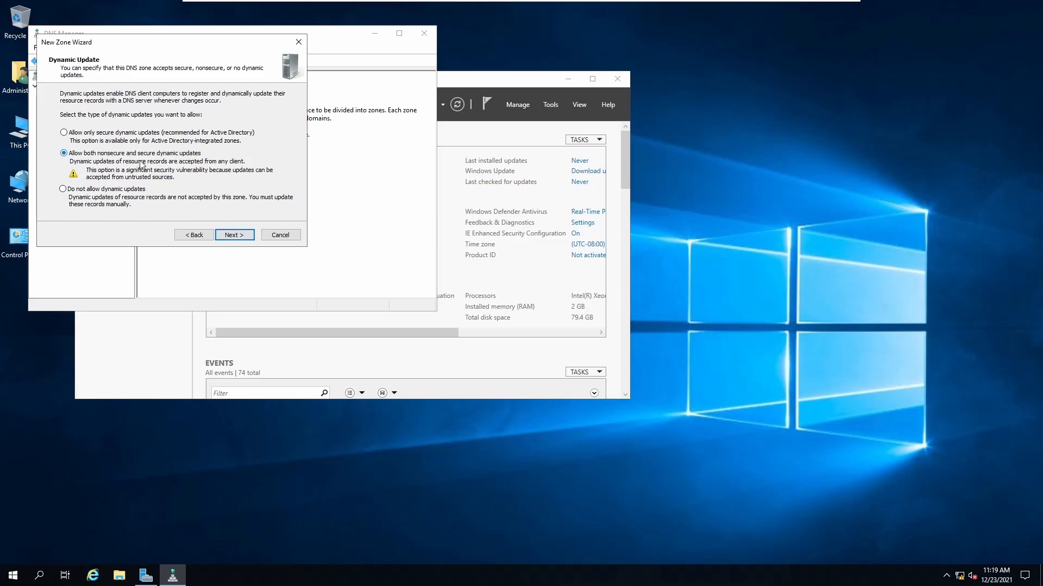
left_click(231, 238)
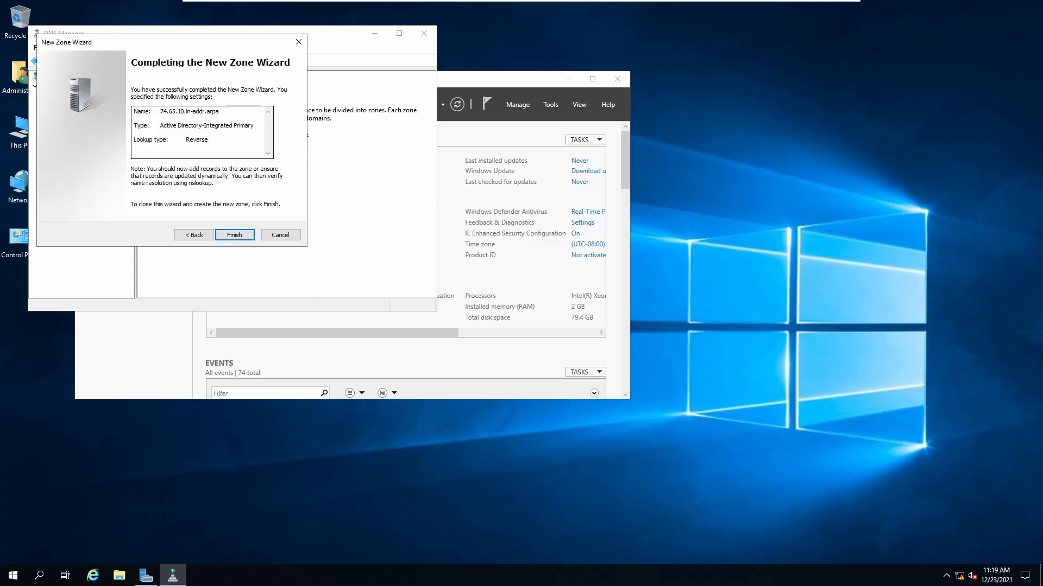
left_click(230, 235)
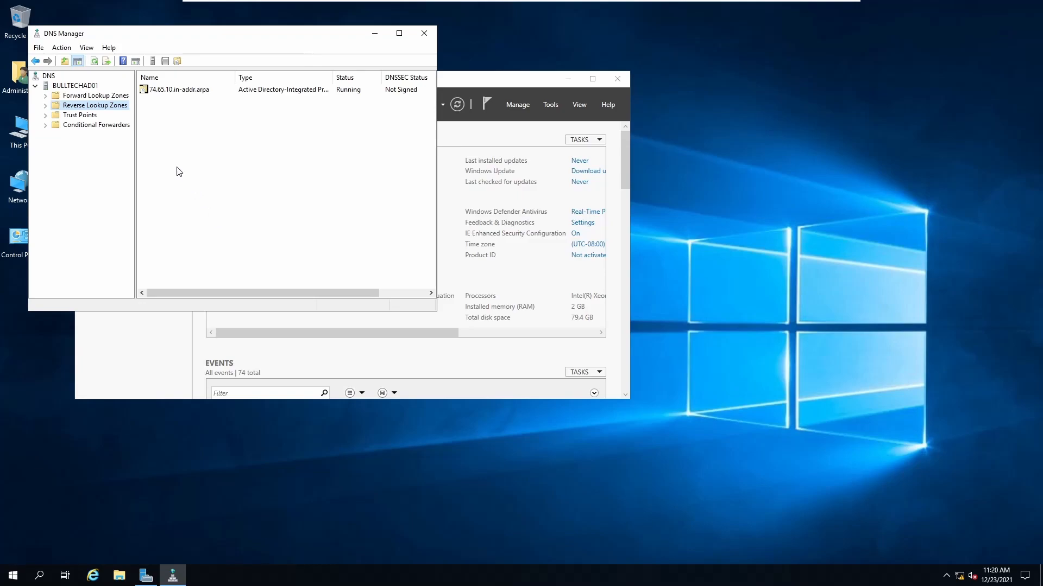
Expand Forward Lookup Zones and open the bulltech.com zone's records
left_click(81, 96)
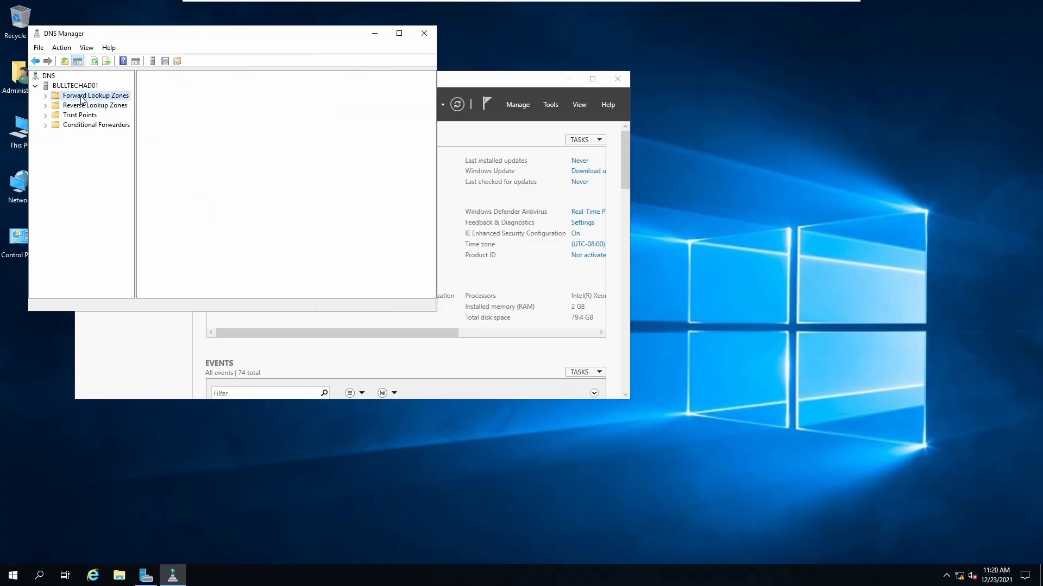
left_click(46, 96)
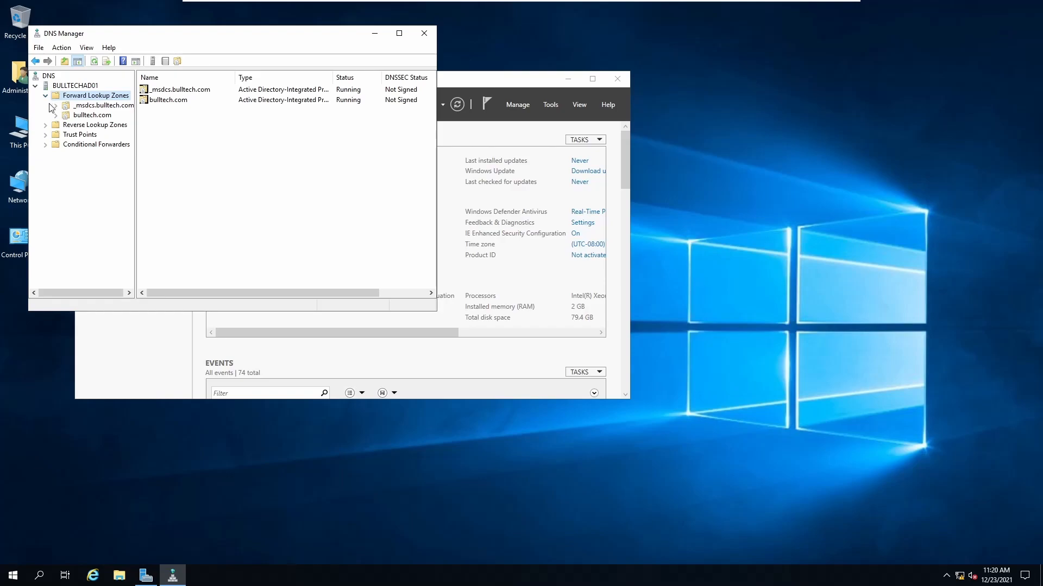
double_click(57, 117)
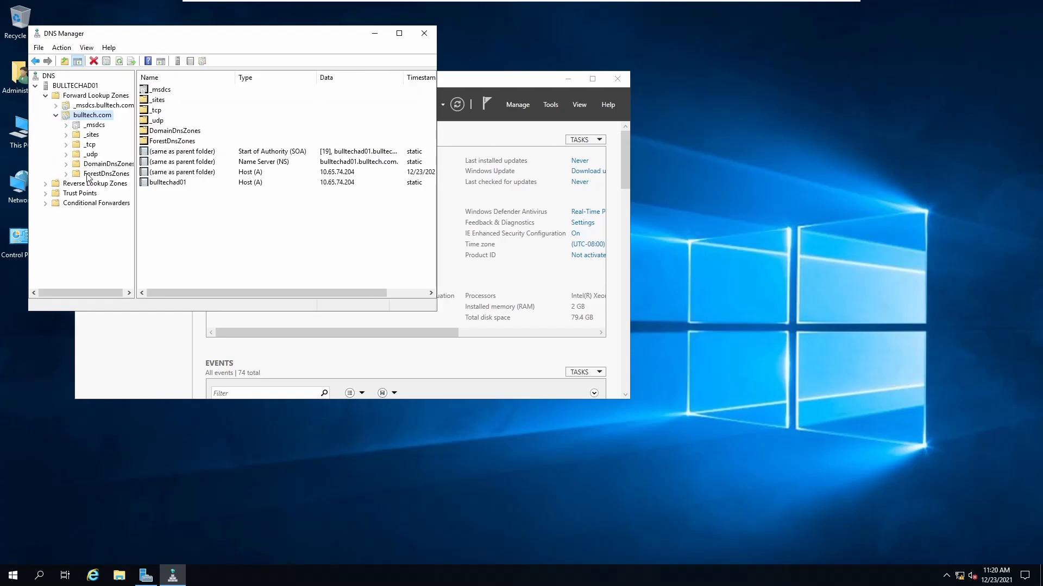
right_click(98, 118)
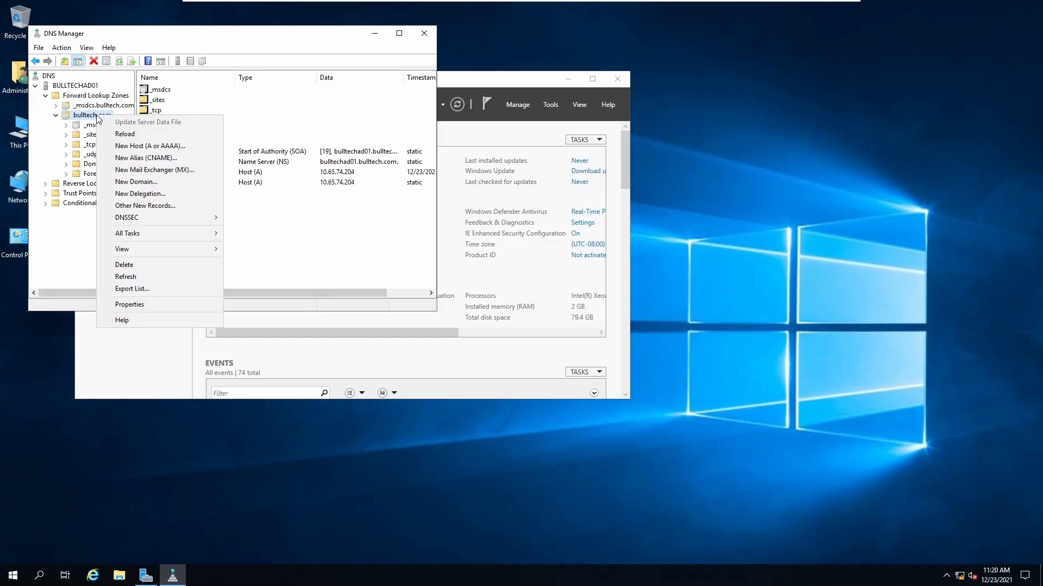
left_click(83, 119)
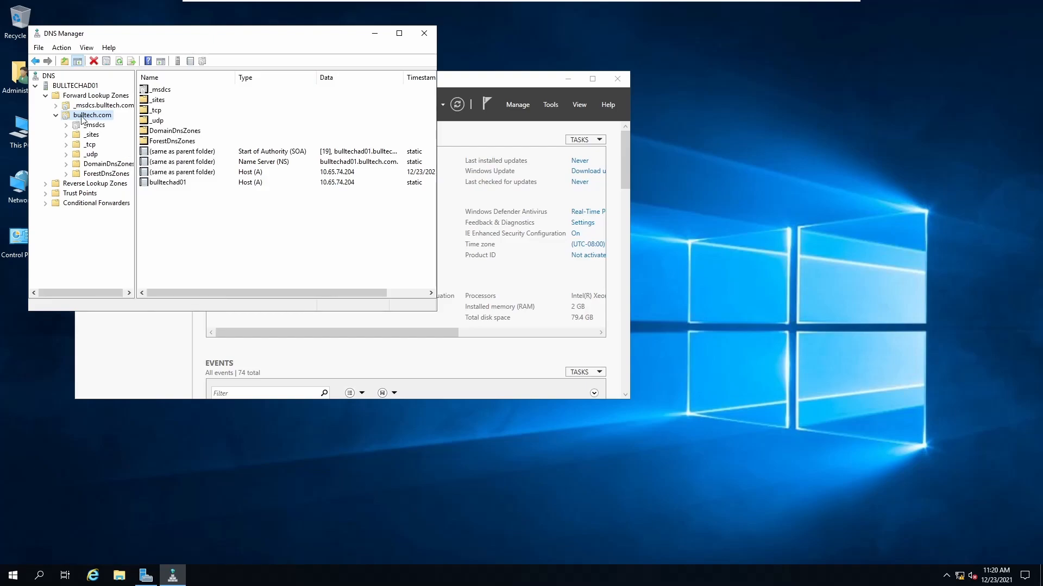
Add host record bulltechise01 at 10.65.74.205 with its PTR record to bulltech.com
right_click(83, 119)
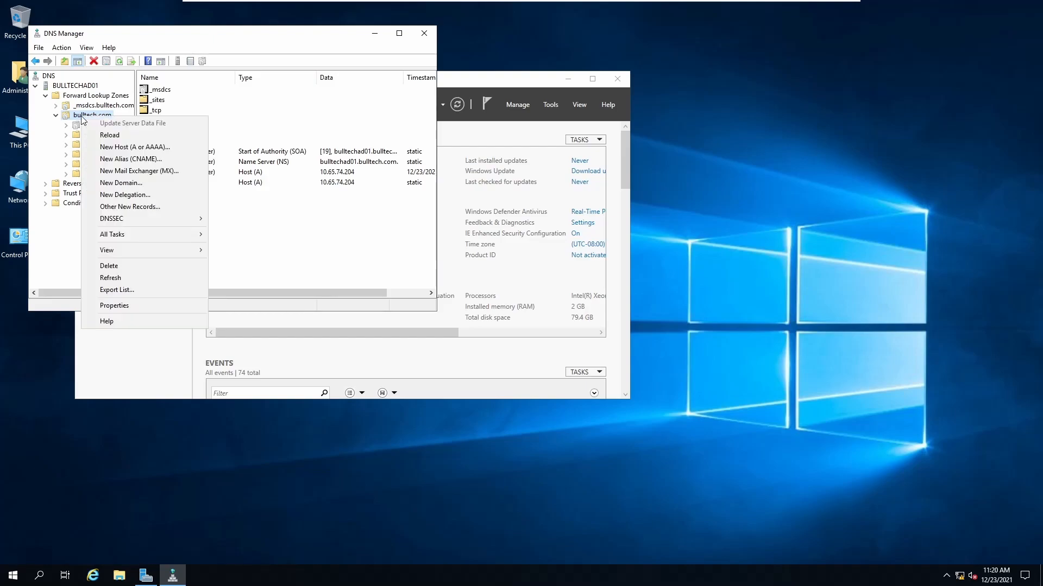
left_click(142, 150)
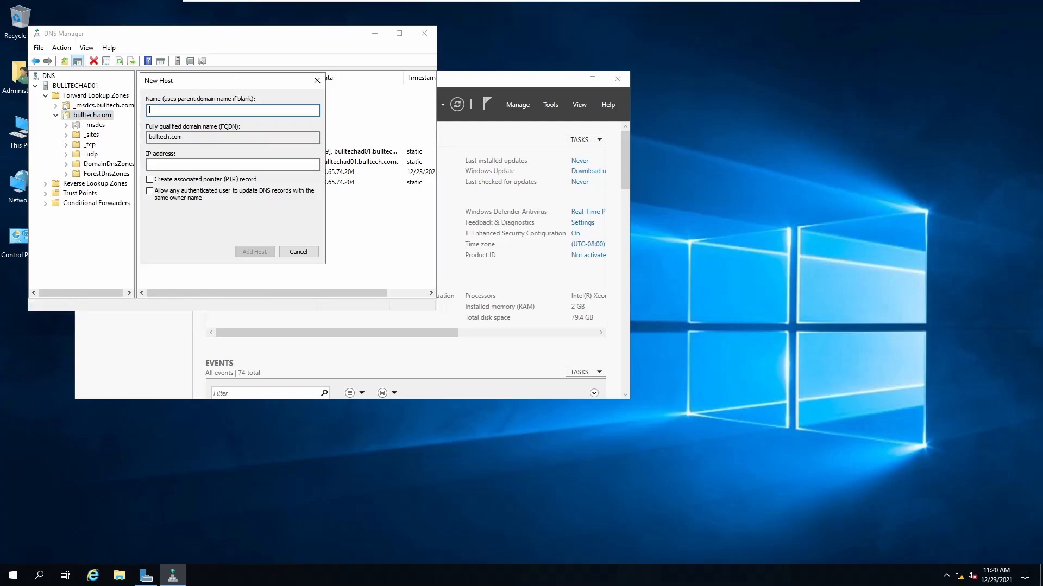
type("bulltechise01")
left_click(205, 164)
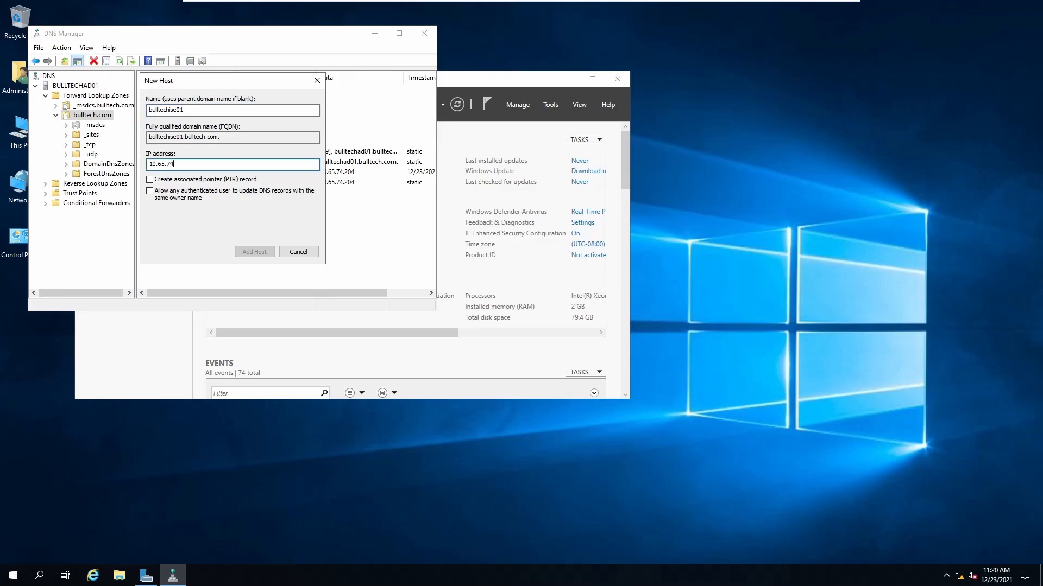
type("10.65.74.205")
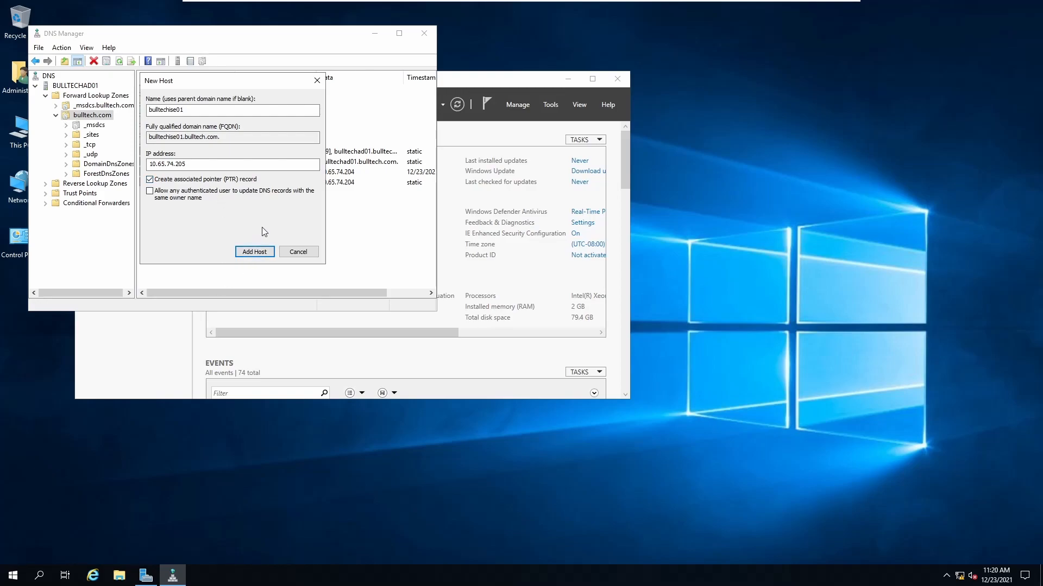
left_click(253, 251)
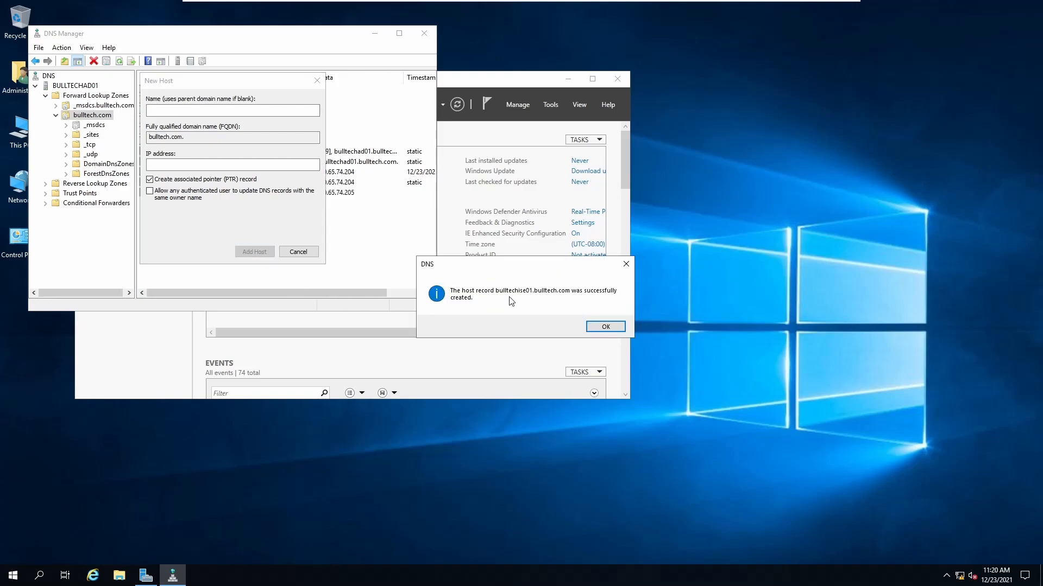
left_click(605, 326)
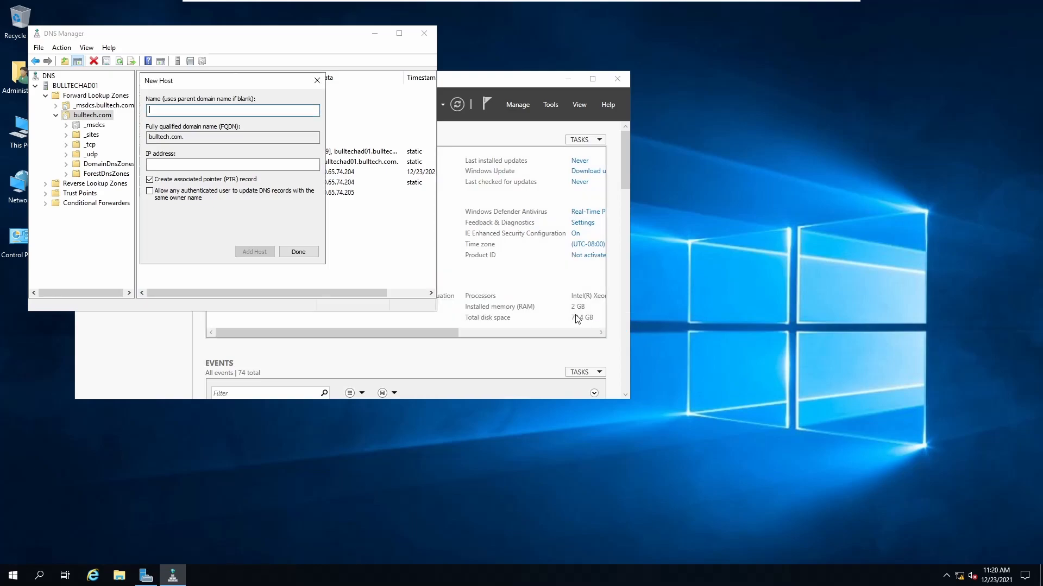
left_click(295, 252)
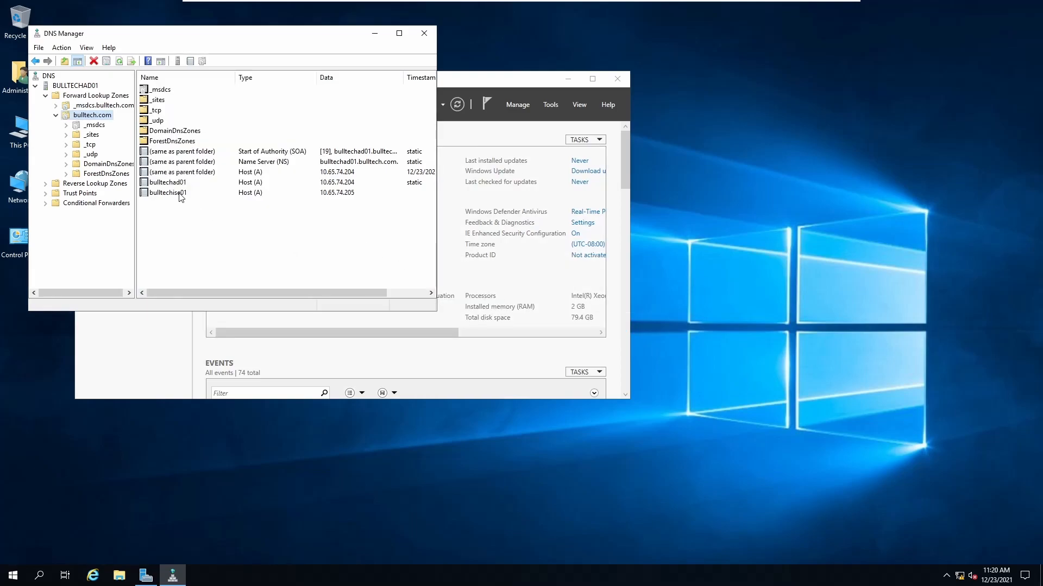
Launch Command Prompt via the Start search for cmd and run ping bulltechad01
left_click_drag(189, 38, 317, 166)
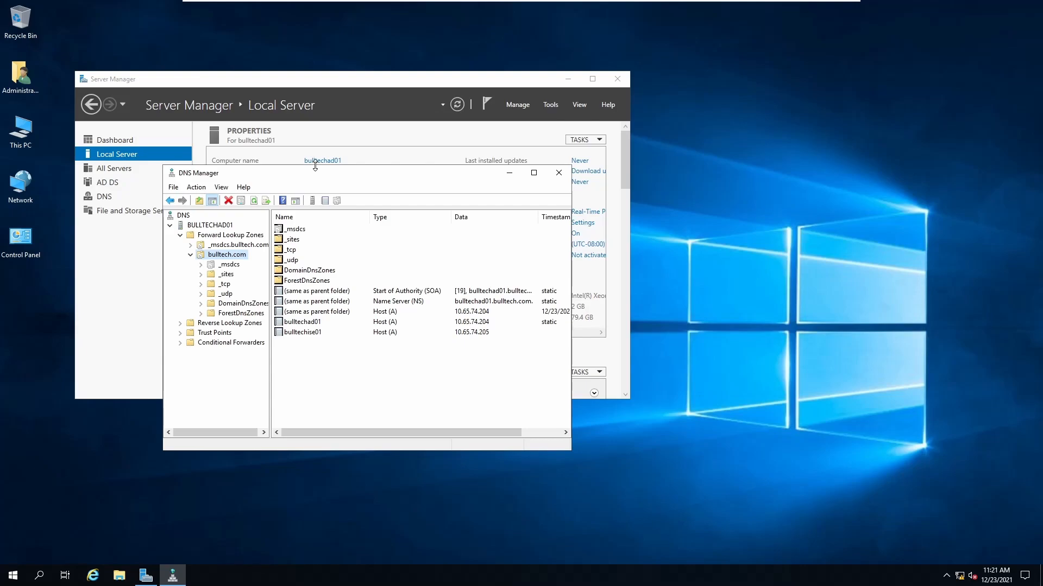
left_click(14, 575)
type("cmd")
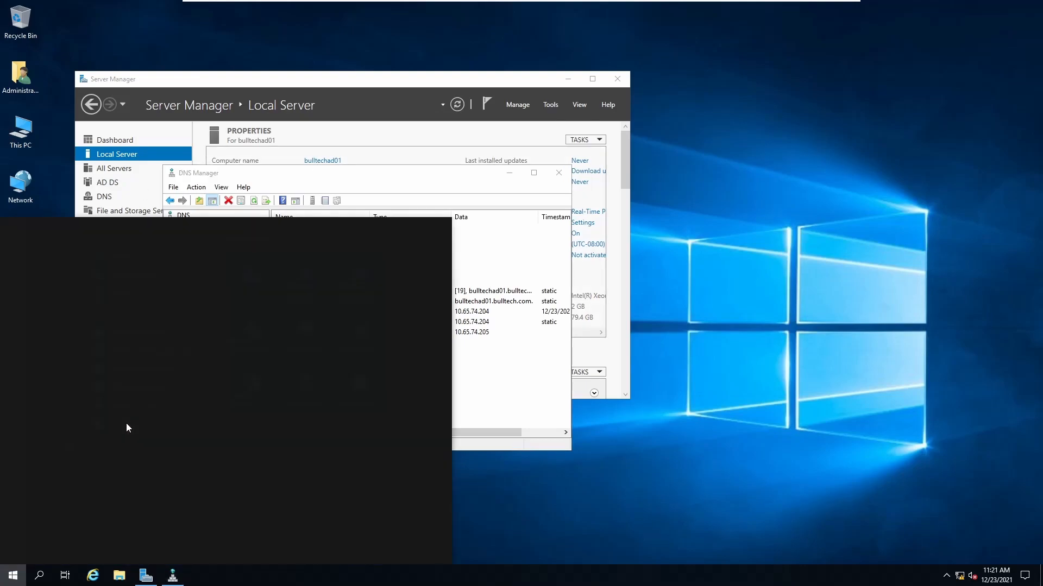
key("Return")
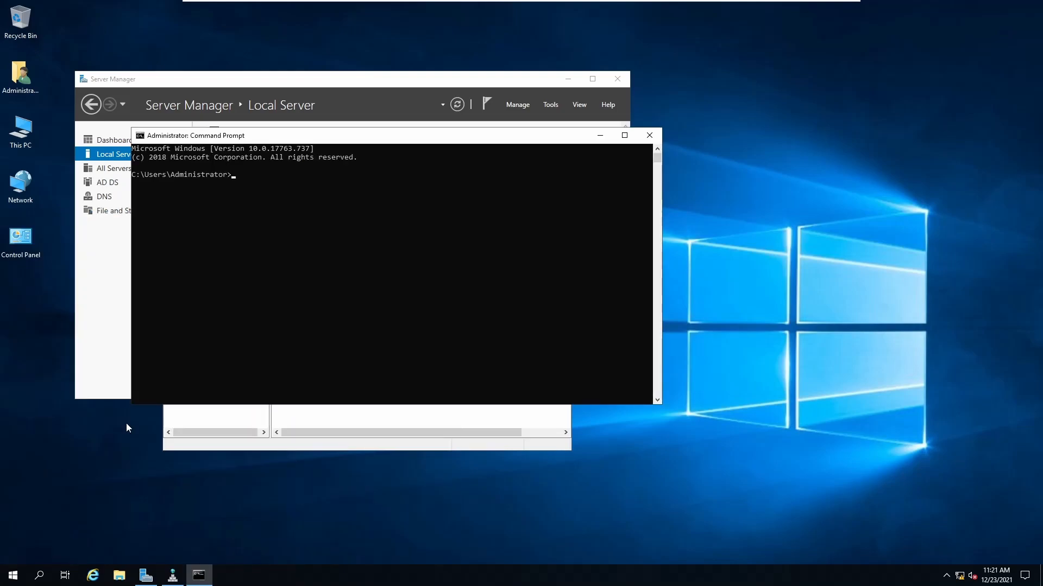
type("ping 19")
type("bulltech")
type("ad01")
key("Return")
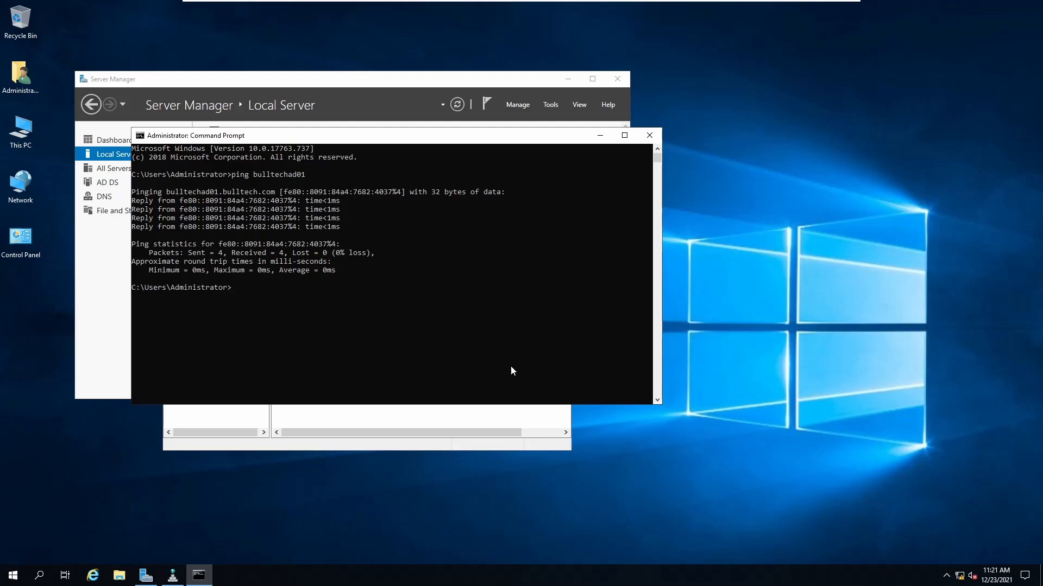
Untick IPv6 in the Ethernet0 adapter properties, then refresh Server Manager's local server properties
left_click(362, 422)
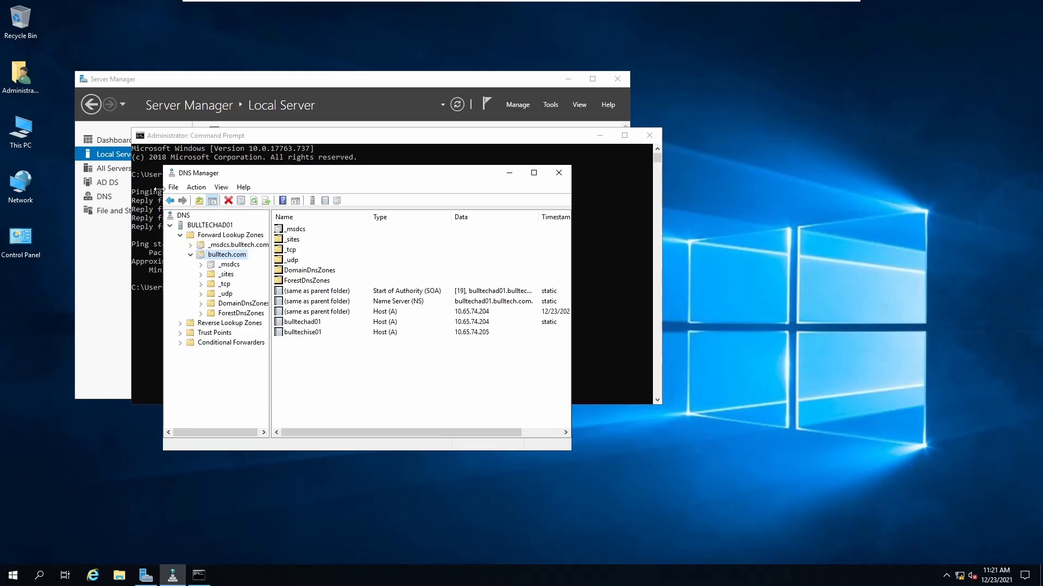
left_click(117, 153)
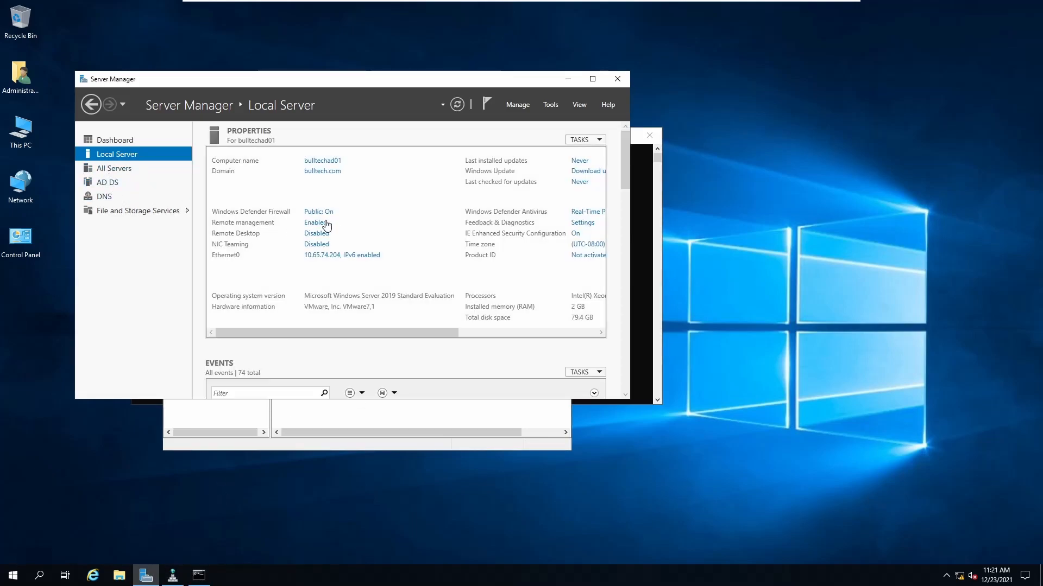
left_click(349, 256)
double_click(313, 158)
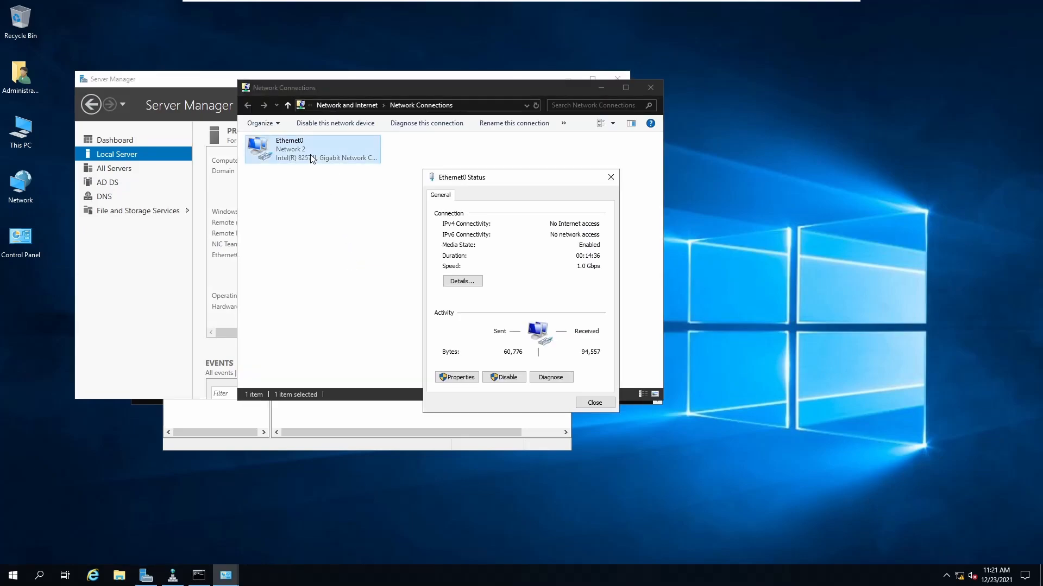
left_click(457, 377)
left_click(498, 329)
left_click(451, 329)
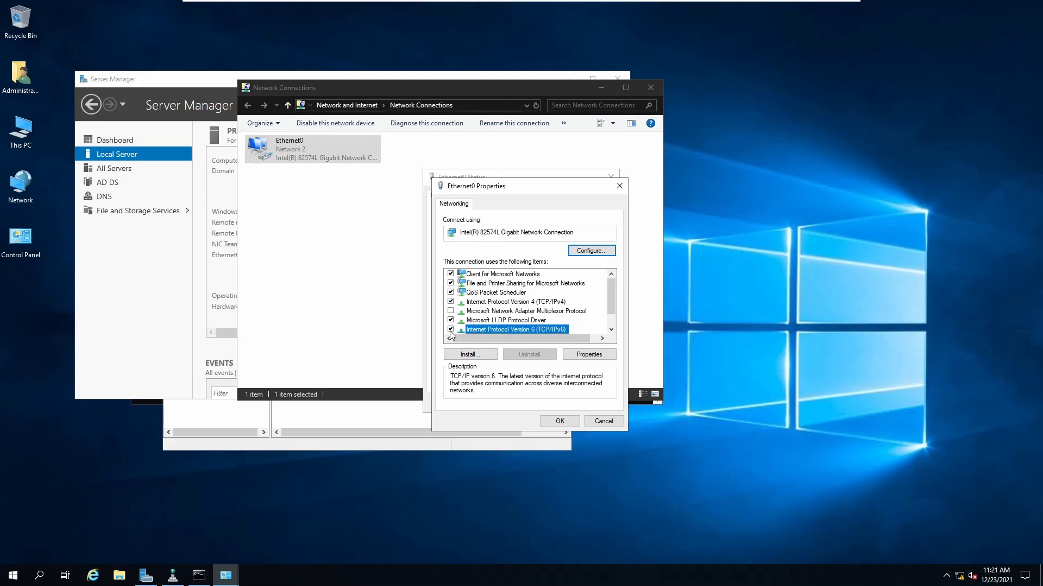
left_click(561, 424)
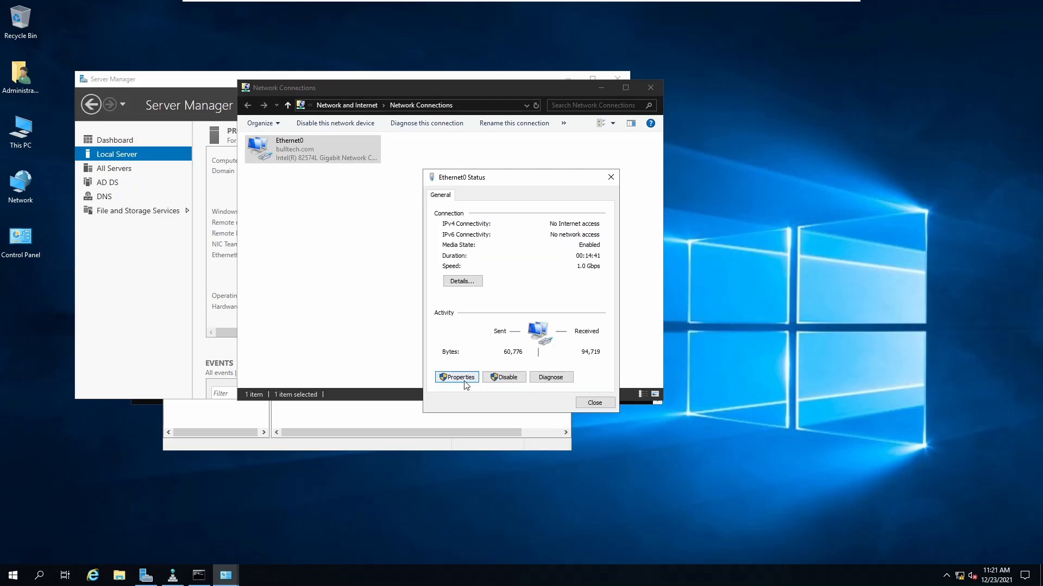
left_click(585, 404)
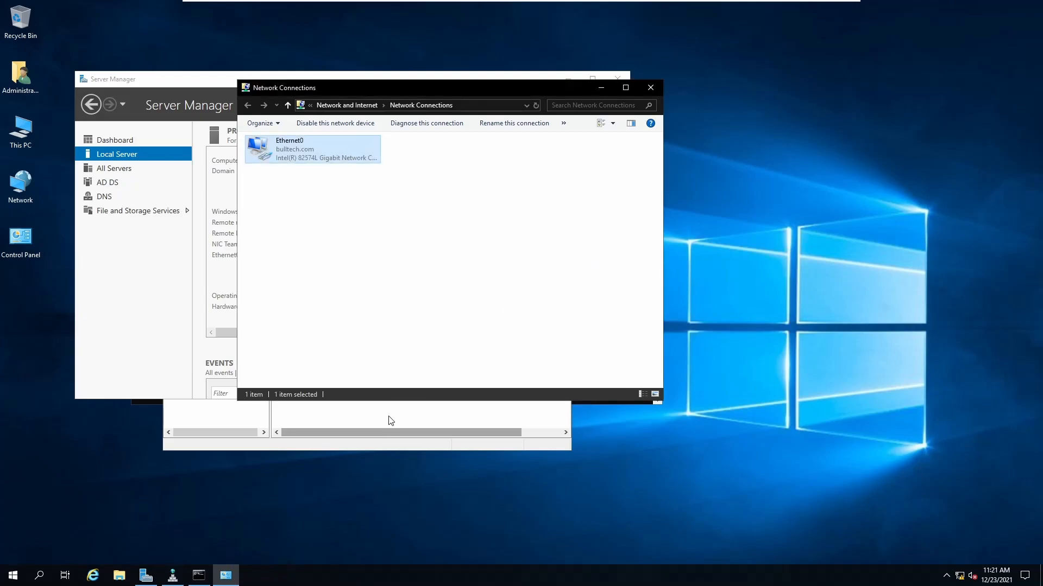
left_click(181, 336)
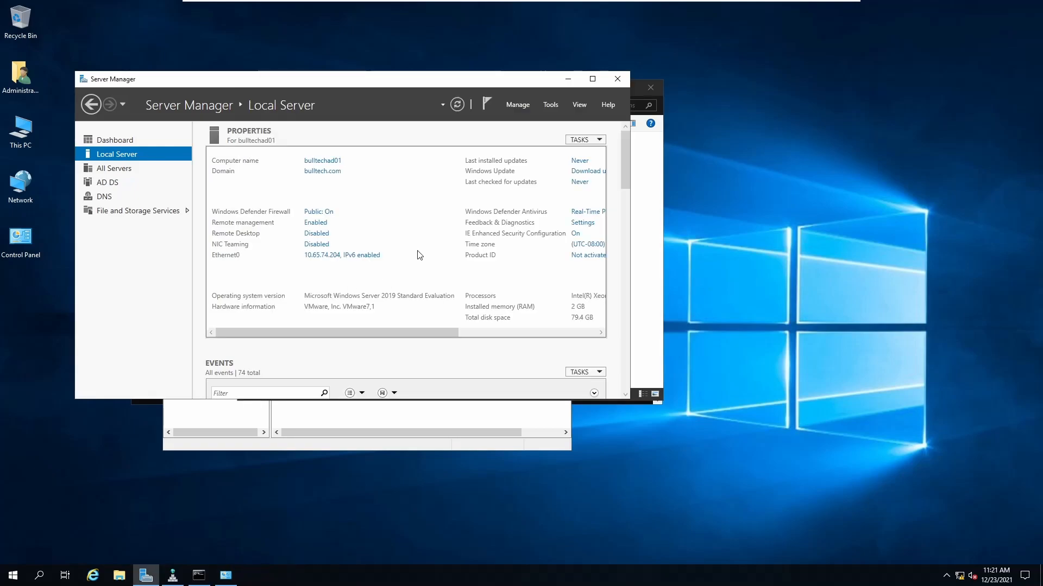
left_click(456, 105)
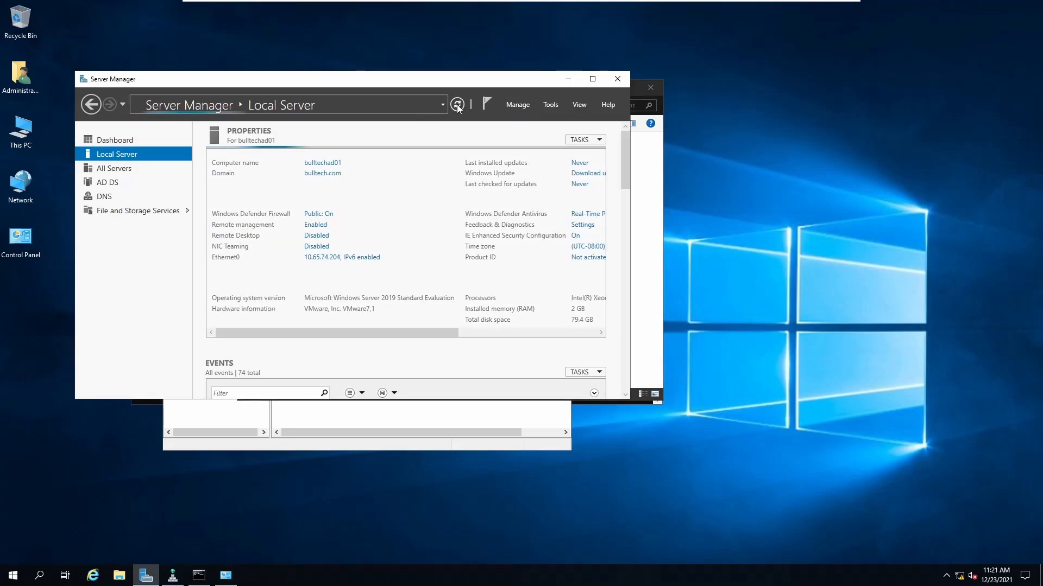